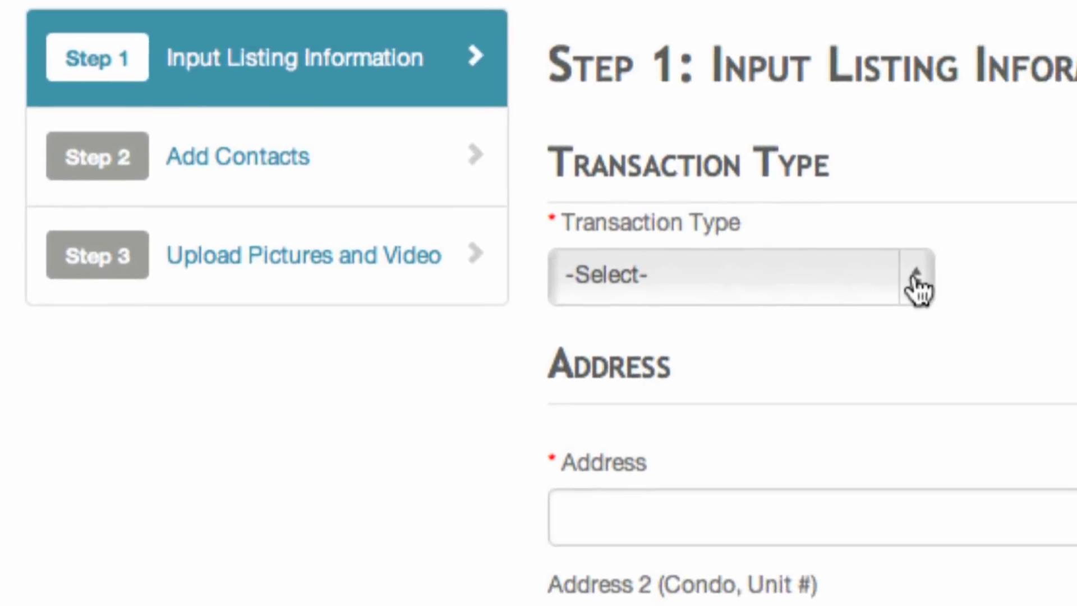
{"action": "left_click", "coordinate": [918, 289]}
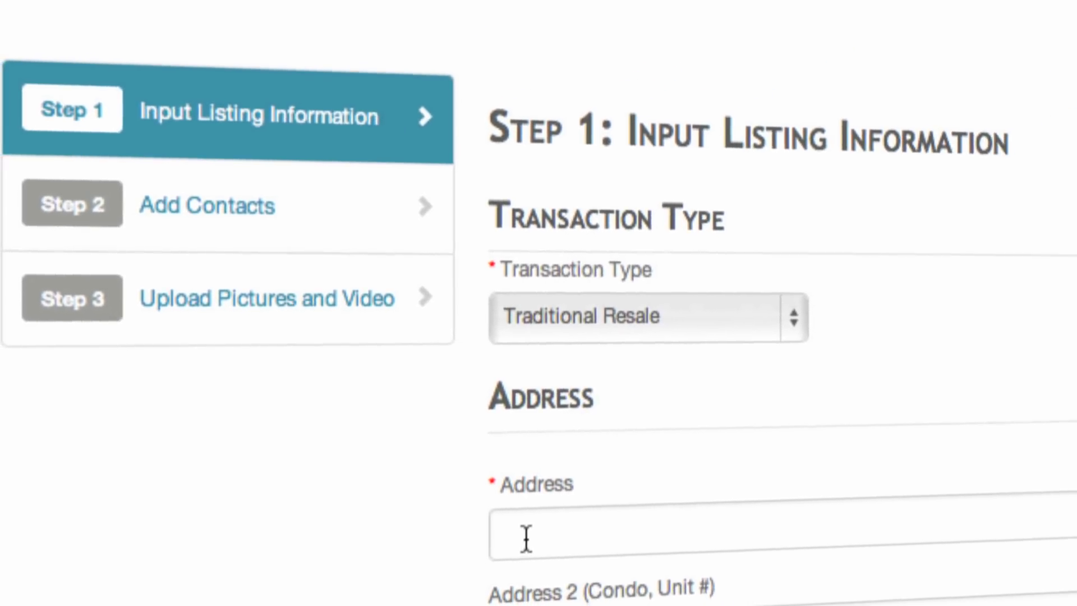
{"action": "left_click", "coordinate": [526, 539]}
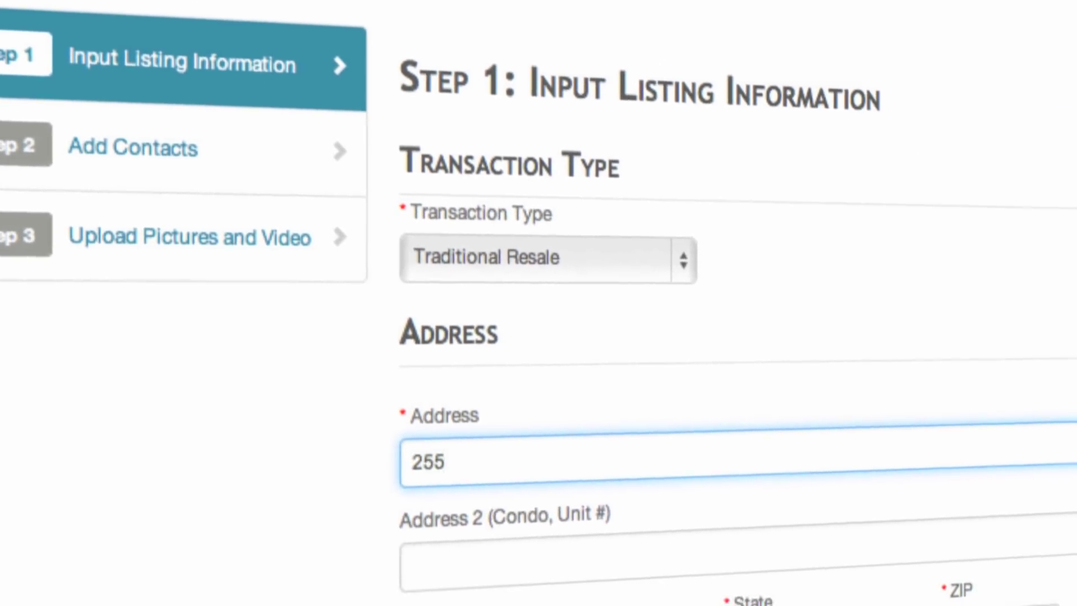
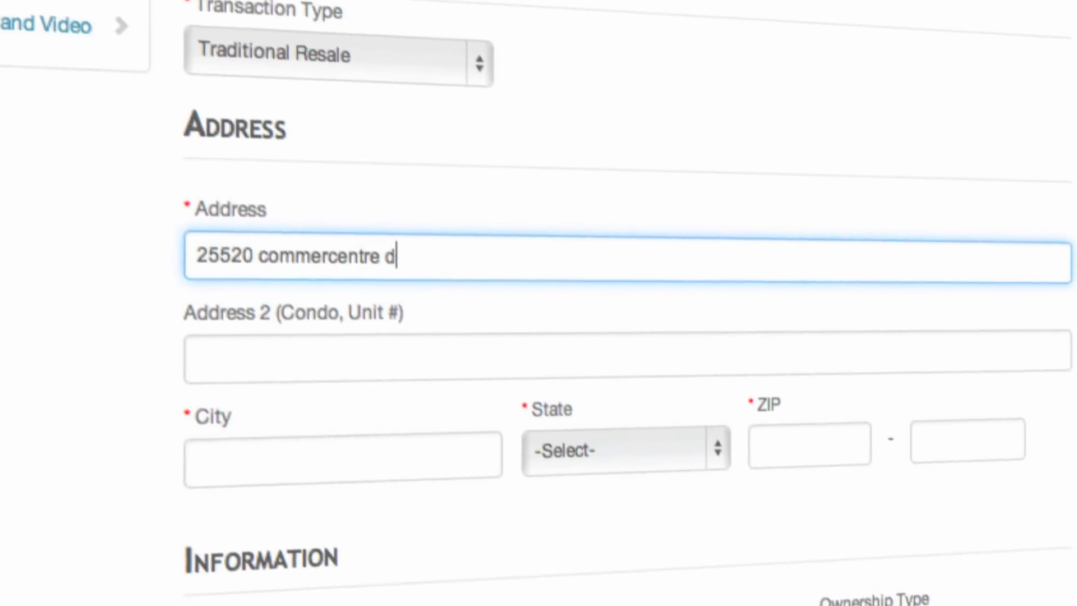
{"action": "left_click", "coordinate": [298, 468]}
{"action": "type", "text": "lake "}
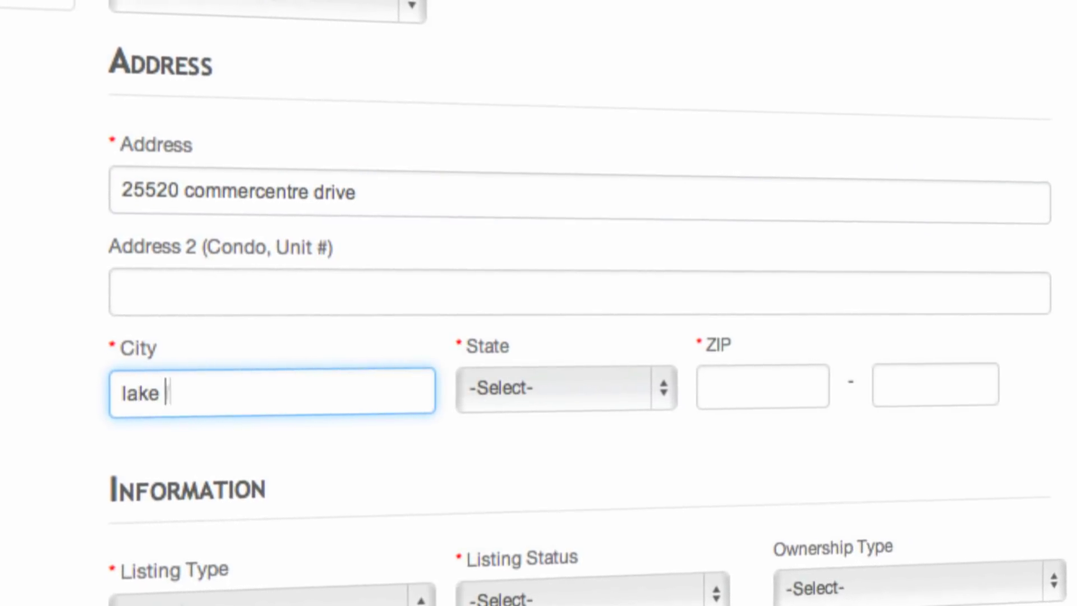
{"action": "type", "text": "forest"}
{"action": "left_click", "coordinate": [669, 400]}
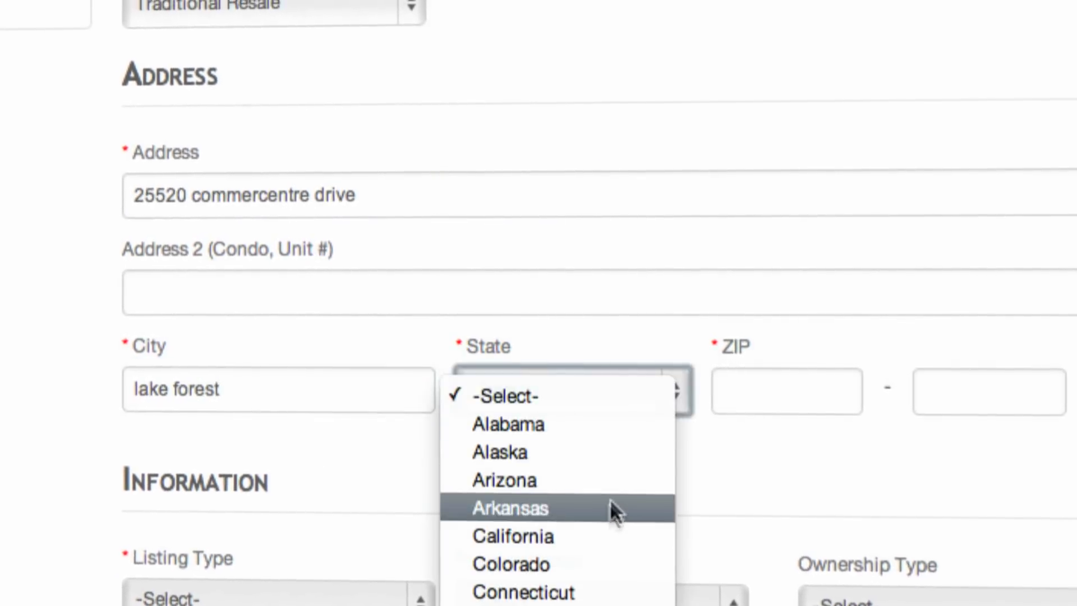
{"action": "left_click", "coordinate": [615, 536]}
{"action": "left_click", "coordinate": [757, 390]}
{"action": "type", "text": "92630"}
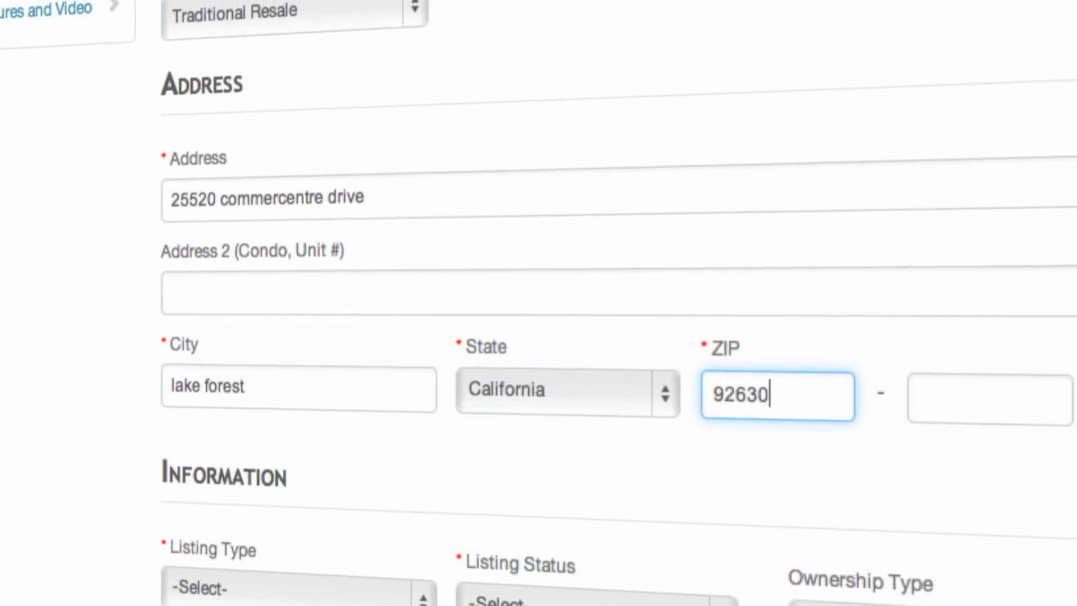
Set listing type SFR, status Listed, and enter square footage, lot size and year built.
{"action": "left_click", "coordinate": [300, 140]}
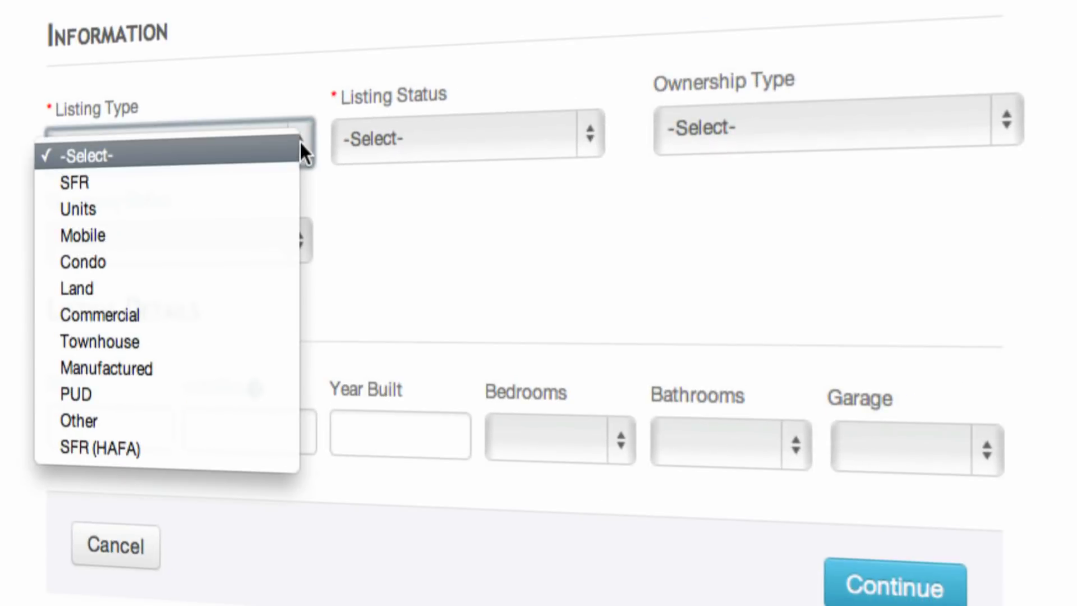
{"action": "left_click", "coordinate": [286, 180]}
{"action": "left_click", "coordinate": [596, 142]}
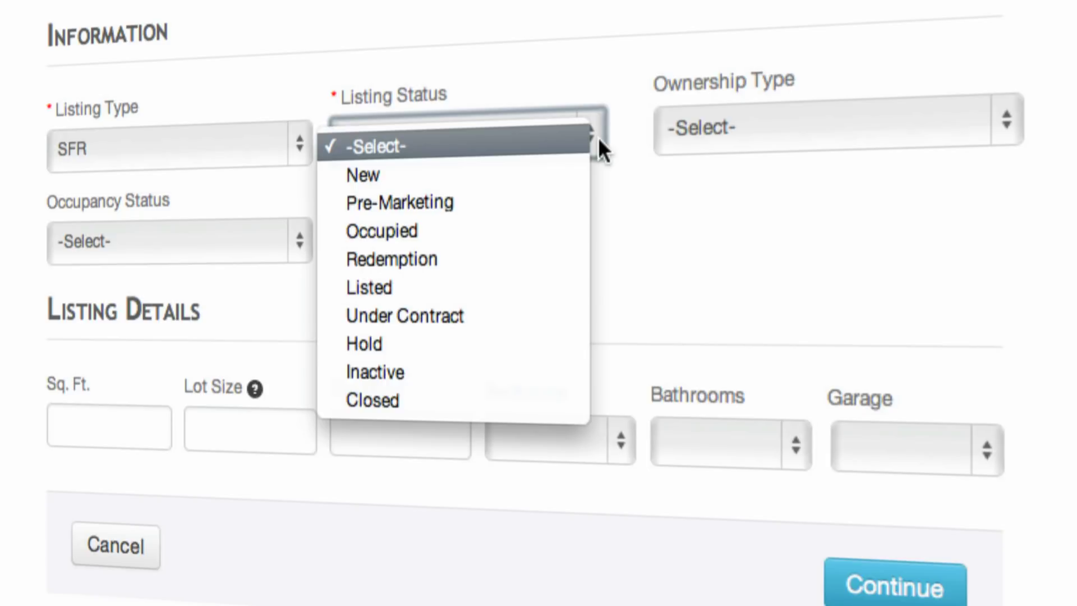
{"action": "left_click", "coordinate": [515, 287]}
{"action": "left_click", "coordinate": [108, 420]}
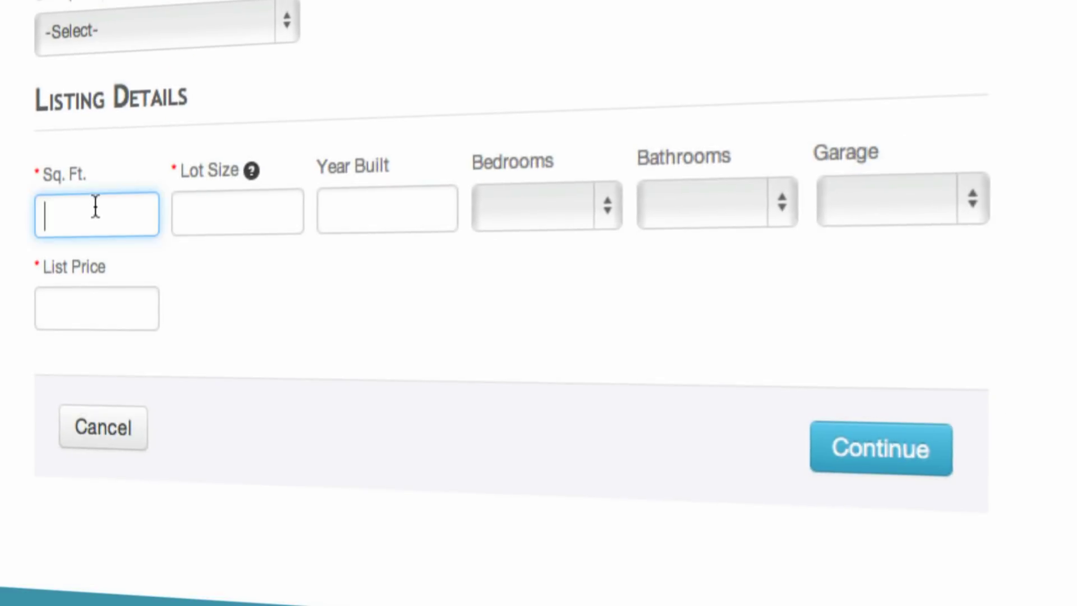
{"action": "key", "text": "Tab"}
{"action": "type", "text": "5"}
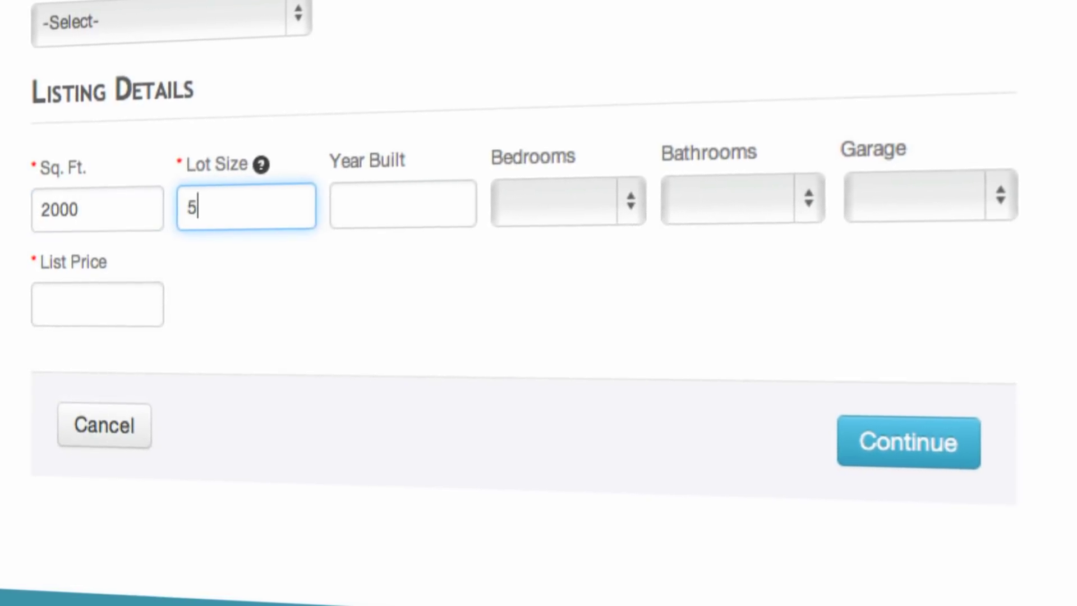
{"action": "type", "text": "000"}
{"action": "key", "text": "Tab"}
{"action": "type", "text": "1985"}
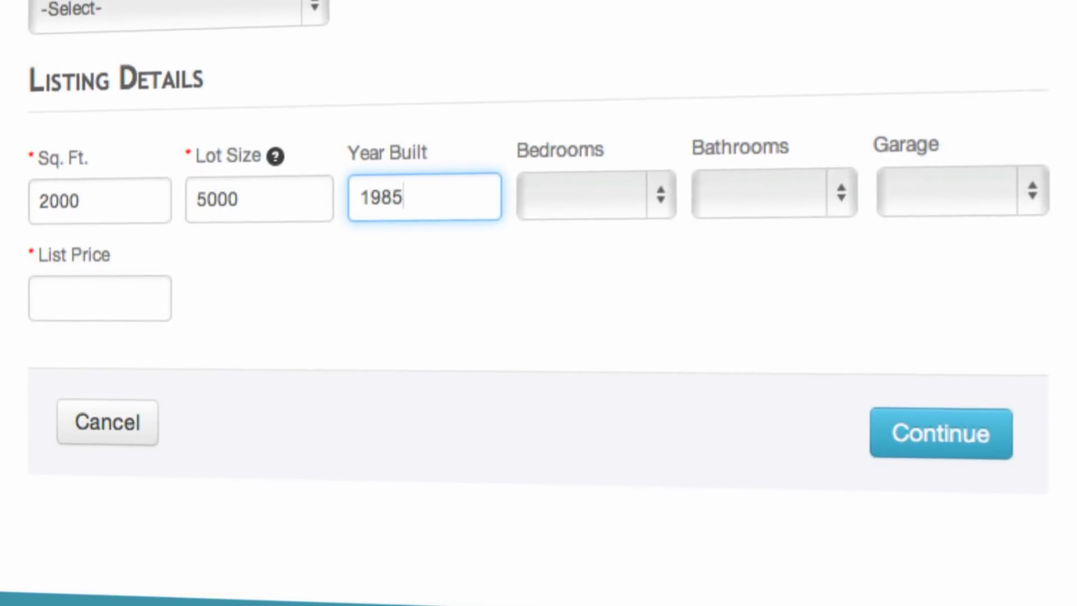
Set 3 bedrooms, 2.50 bathrooms, 2-car garage and a 500000 list price.
{"action": "left_click", "coordinate": [683, 191]}
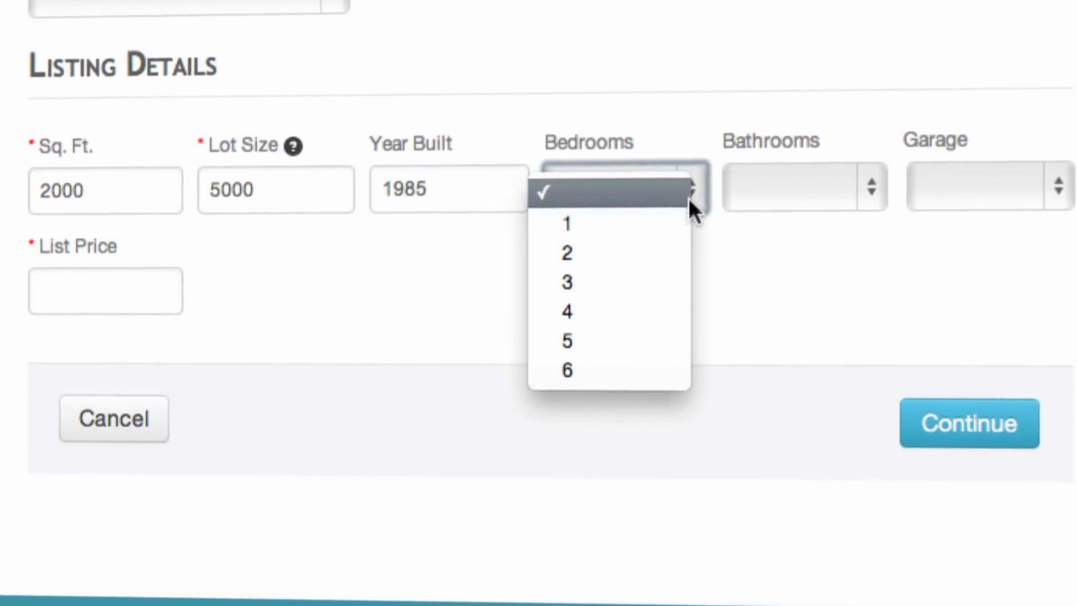
{"action": "left_click", "coordinate": [660, 274]}
{"action": "left_click", "coordinate": [883, 198]}
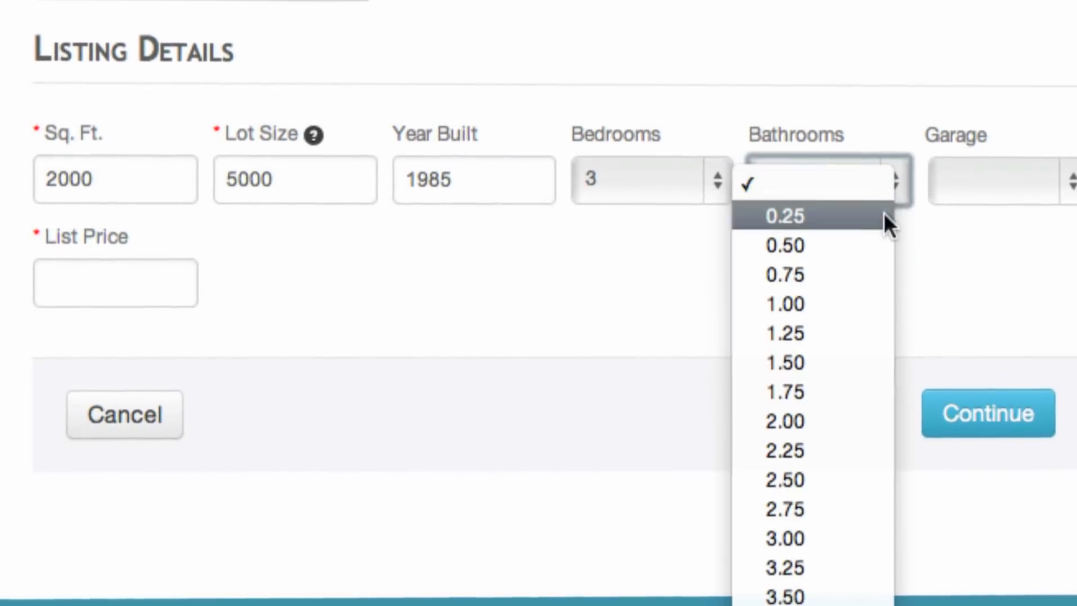
{"action": "left_click", "coordinate": [828, 472]}
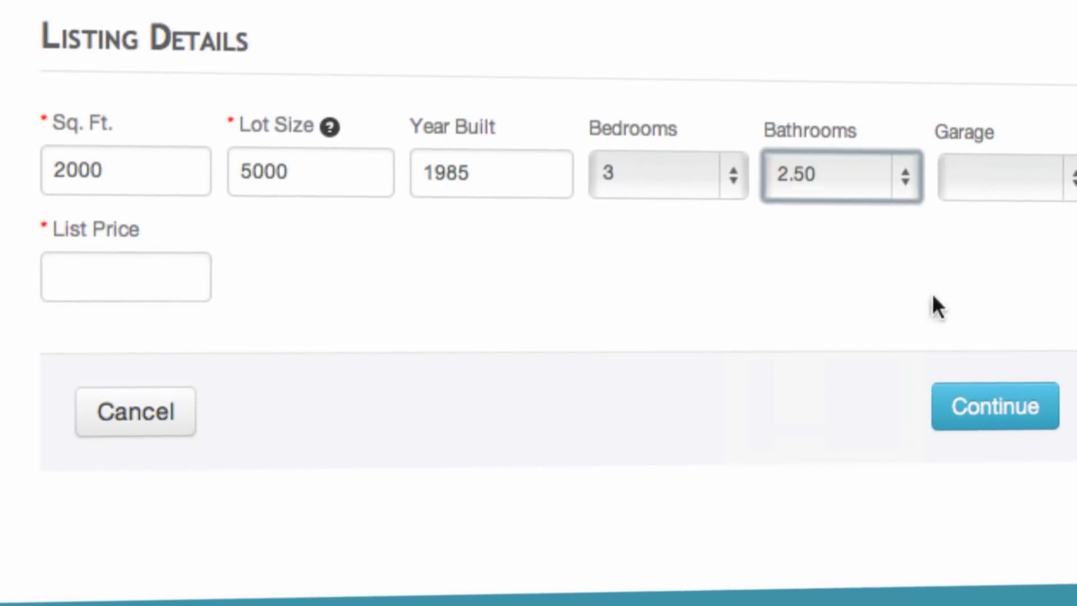
{"action": "left_click", "coordinate": [1069, 181]}
{"action": "left_click", "coordinate": [1057, 236]}
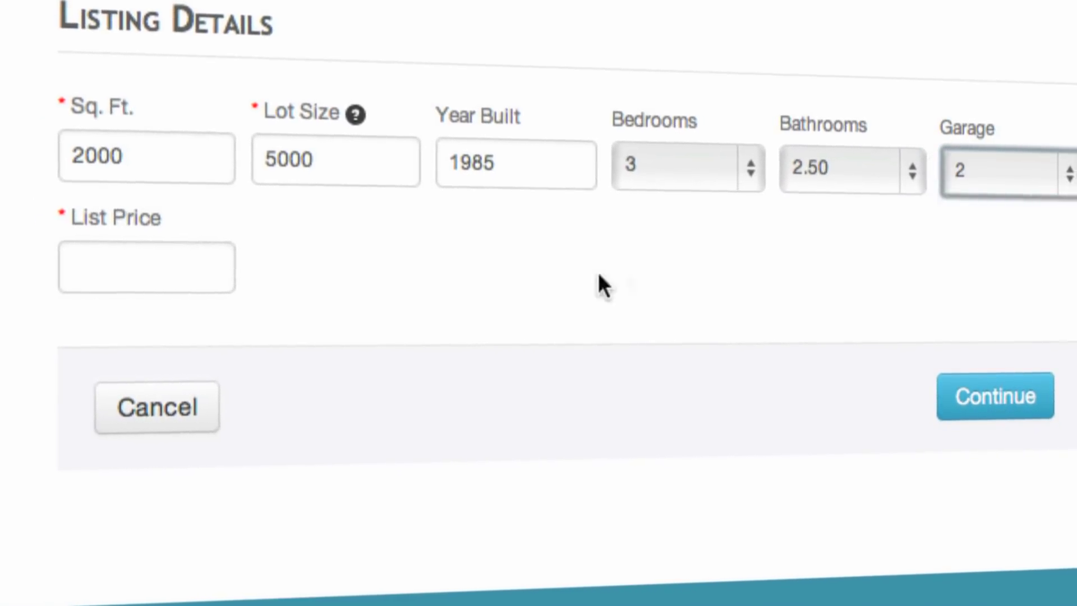
{"action": "left_click", "coordinate": [184, 278]}
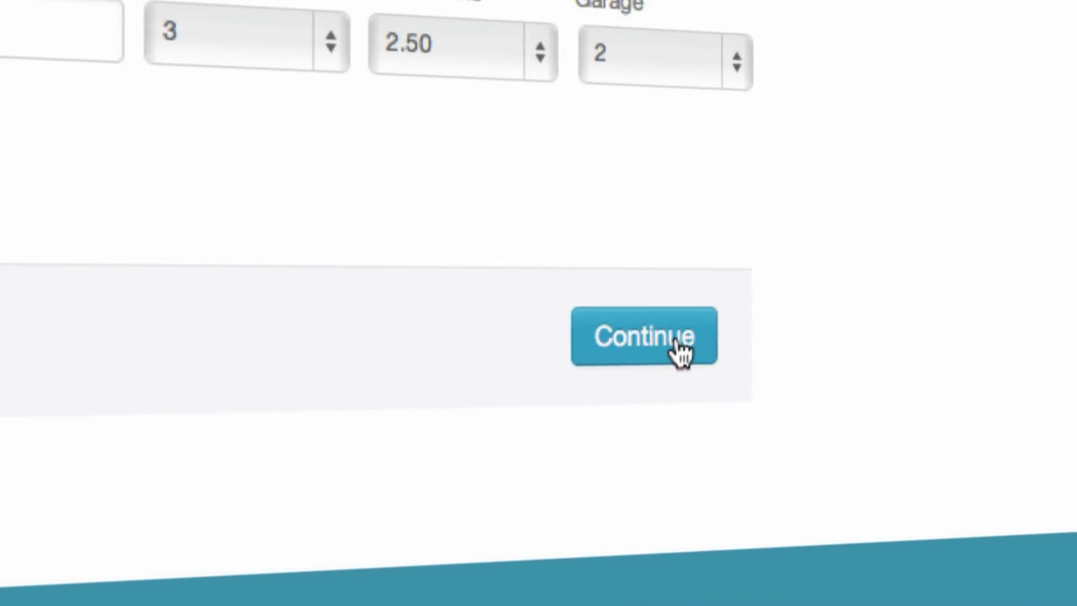
{"action": "left_click", "coordinate": [680, 352]}
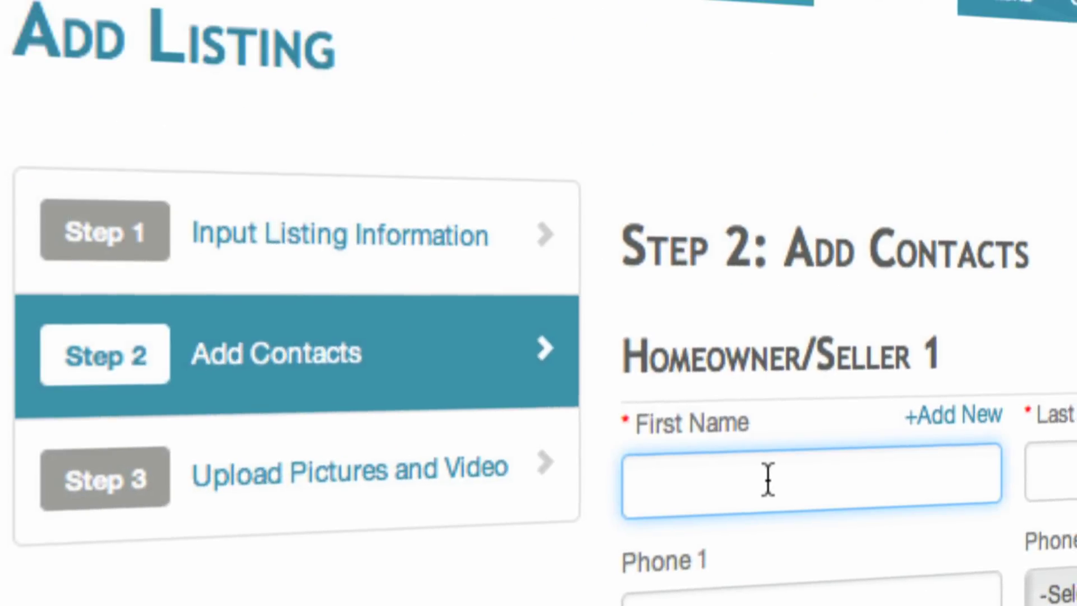
{"action": "type", "text": "john"}
{"action": "key", "text": "Tab"}
{"action": "type", "text": "smith"}
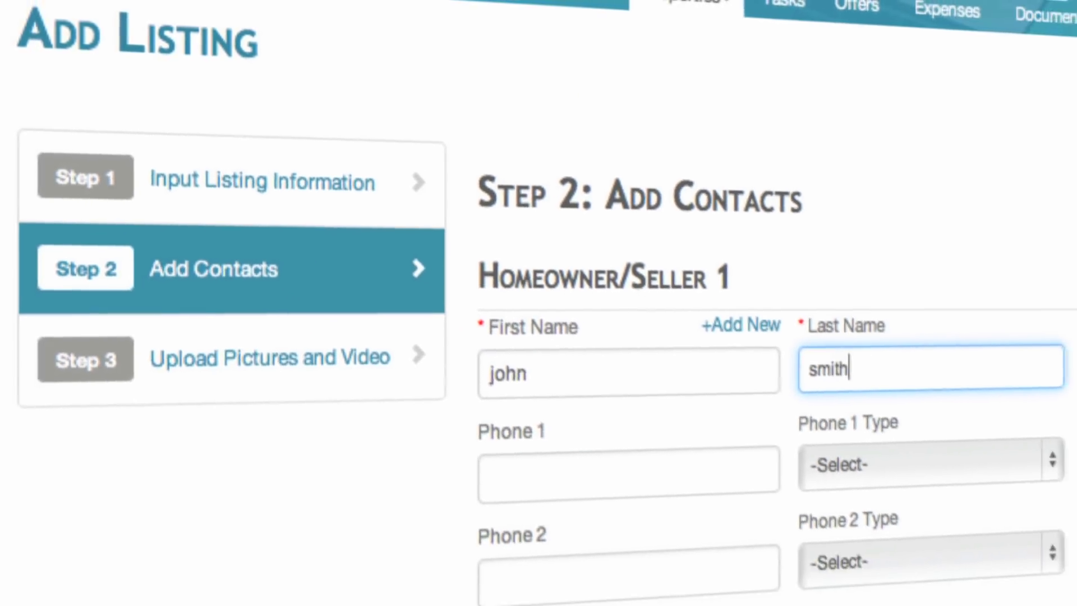
{"action": "left_click", "coordinate": [609, 516]}
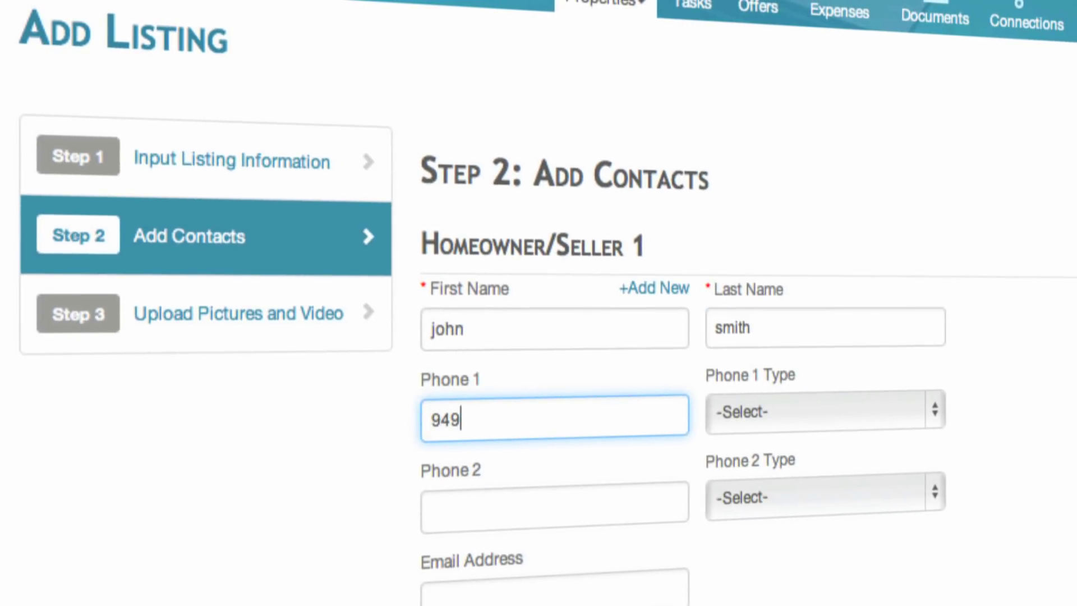
{"action": "type", "text": "0"}
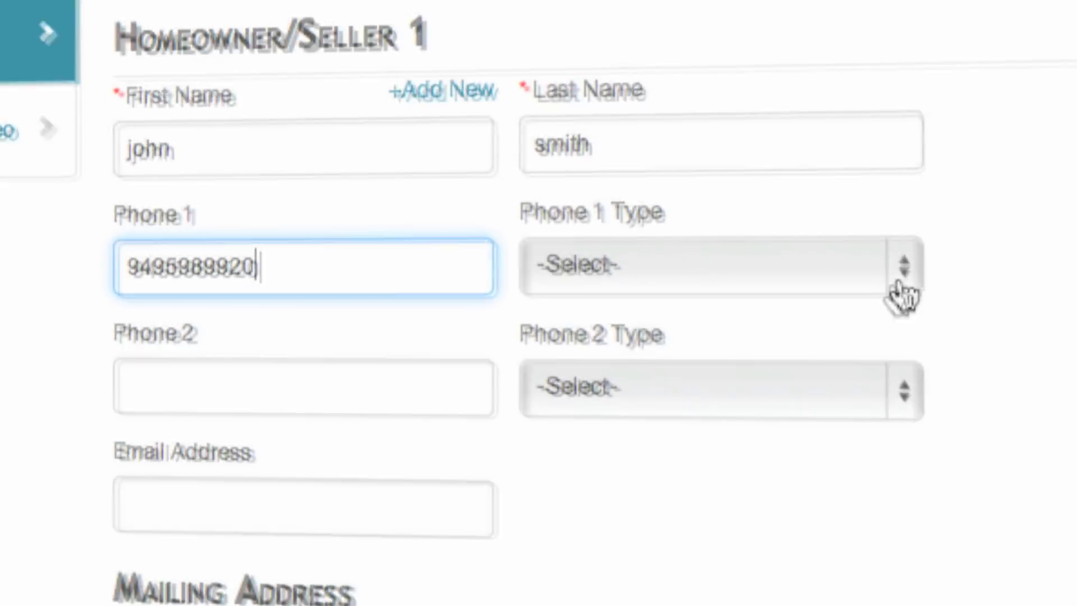
{"action": "left_click", "coordinate": [869, 205]}
{"action": "left_click", "coordinate": [824, 286]}
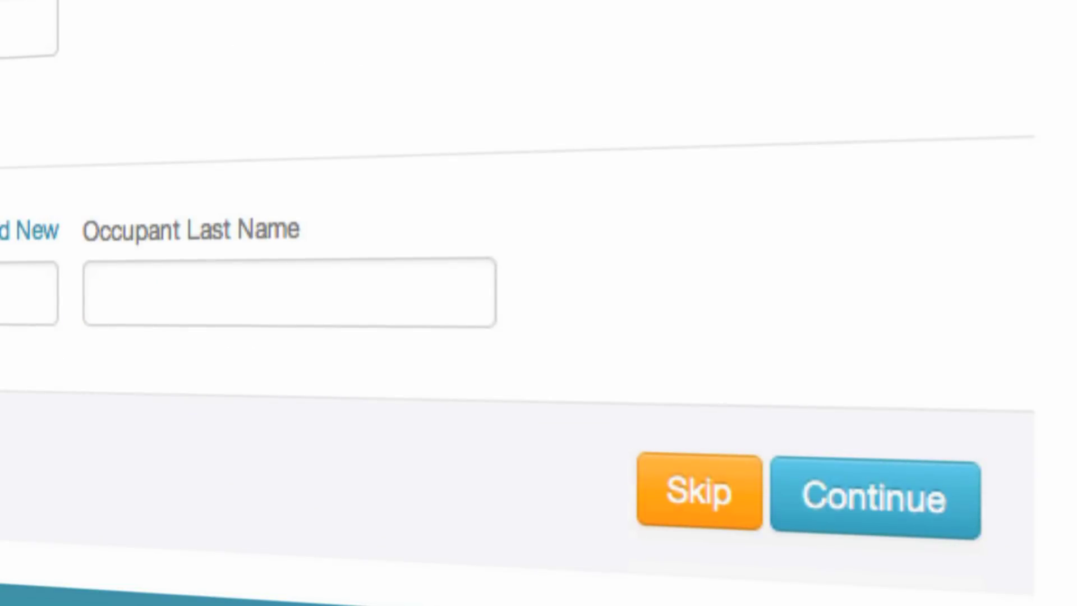
{"action": "left_click", "coordinate": [871, 505]}
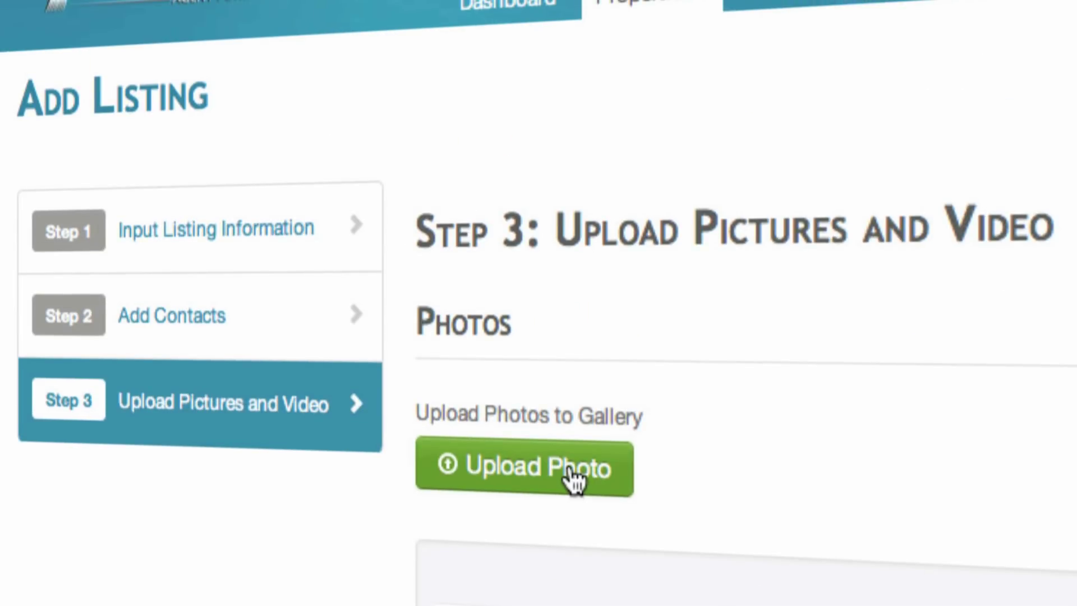
{"action": "left_click", "coordinate": [571, 471]}
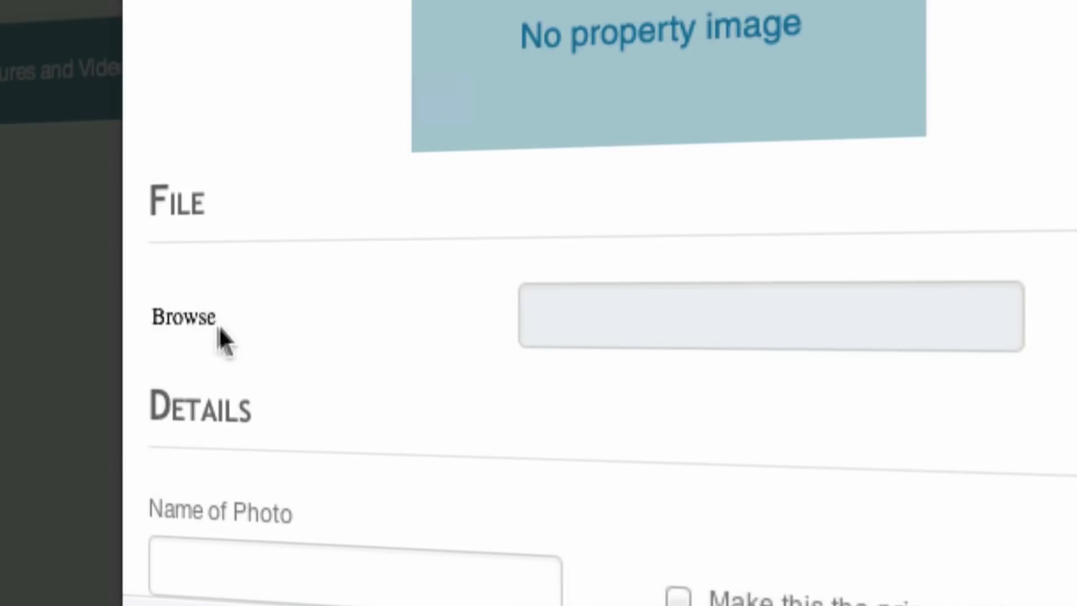
{"action": "left_click", "coordinate": [185, 322]}
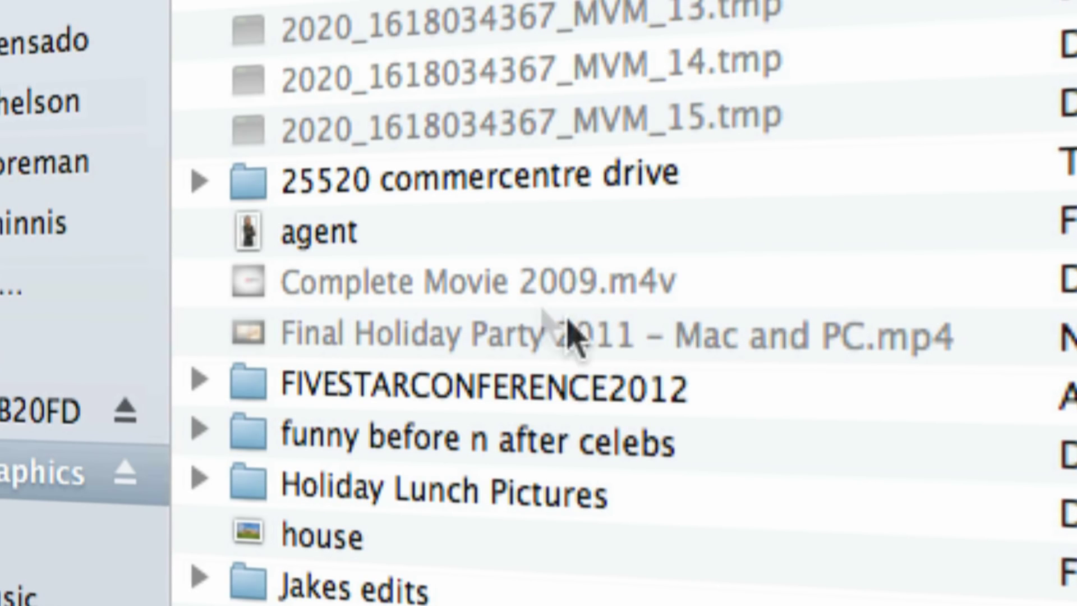
{"action": "left_click", "coordinate": [199, 180]}
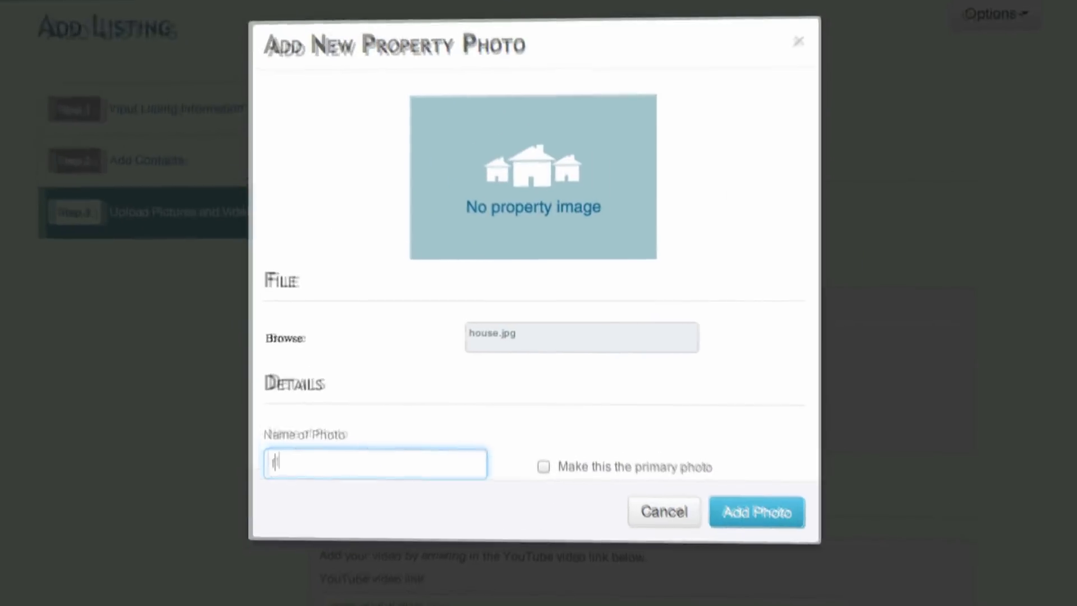
{"action": "type", "text": "rontal"}
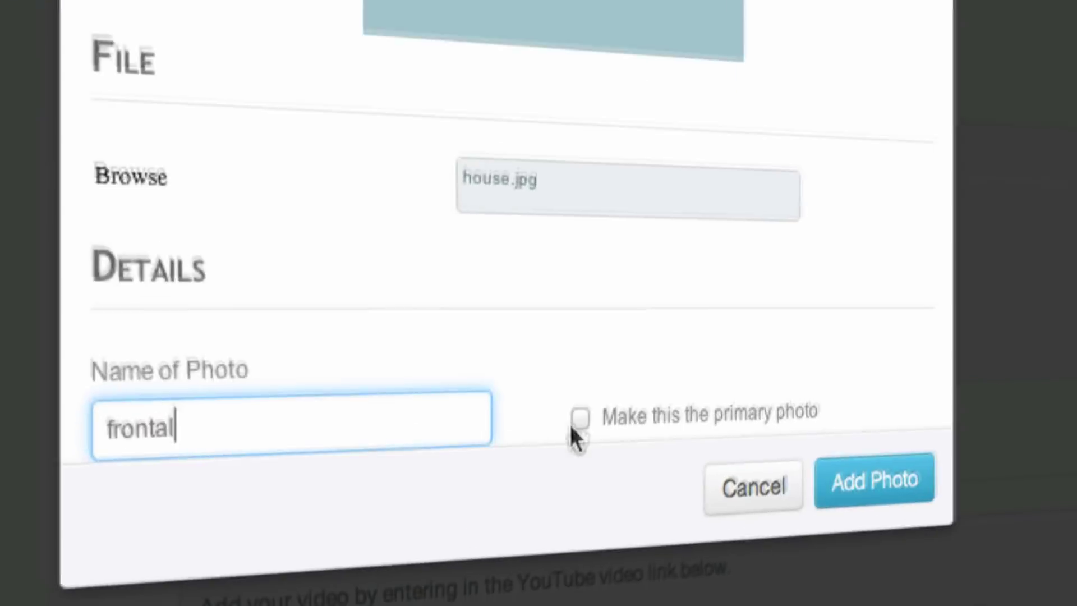
{"action": "left_click", "coordinate": [533, 523]}
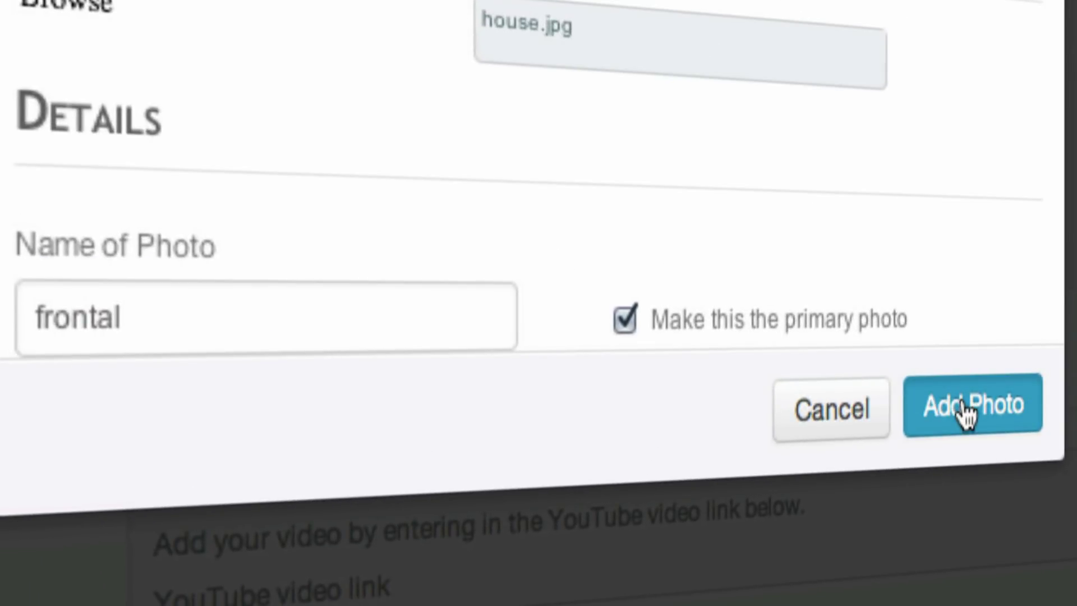
{"action": "left_click", "coordinate": [968, 412]}
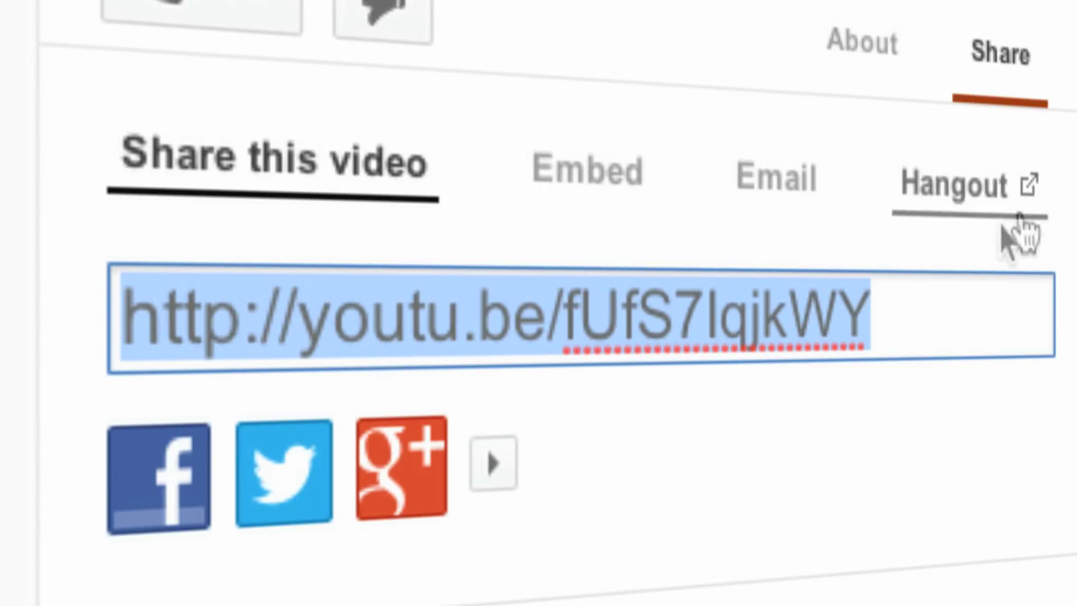
Copy the selected youtu.be share link from the Share panel.
{"action": "right_click", "coordinate": [919, 335]}
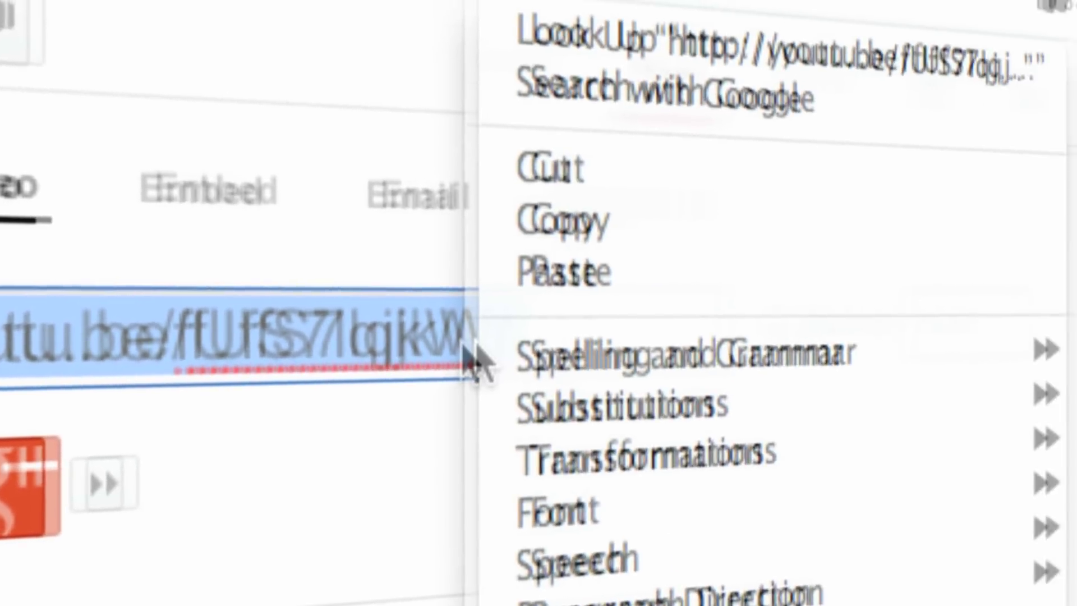
{"action": "left_click", "coordinate": [402, 253]}
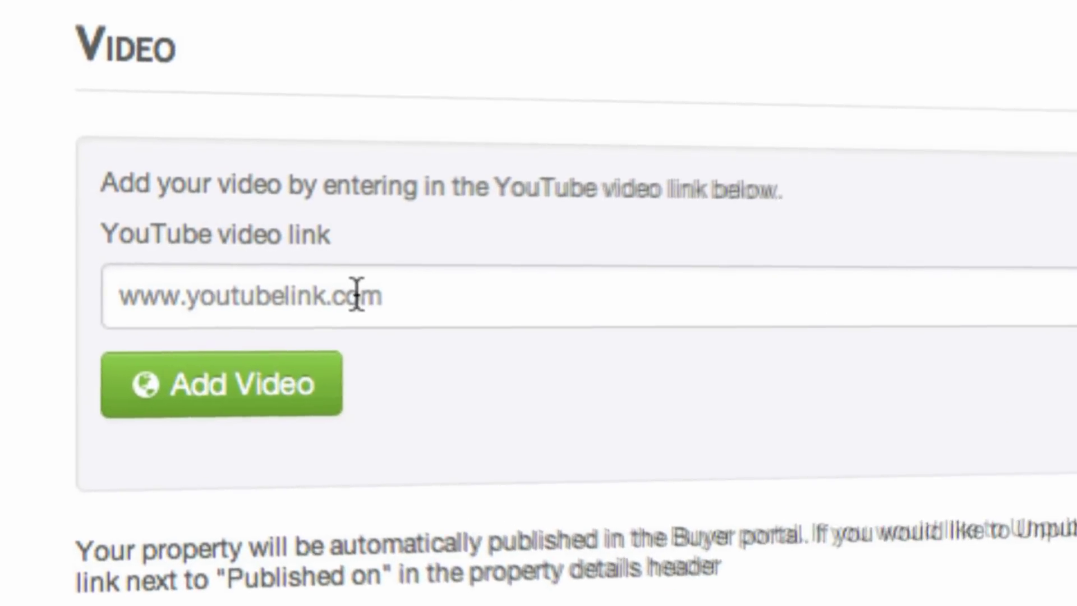
Paste the YouTube link into the video field and add the video to the listing.
{"action": "left_click", "coordinate": [310, 286]}
{"action": "type", "text": "http://youtu.be/fUfS7lqjkWY"}
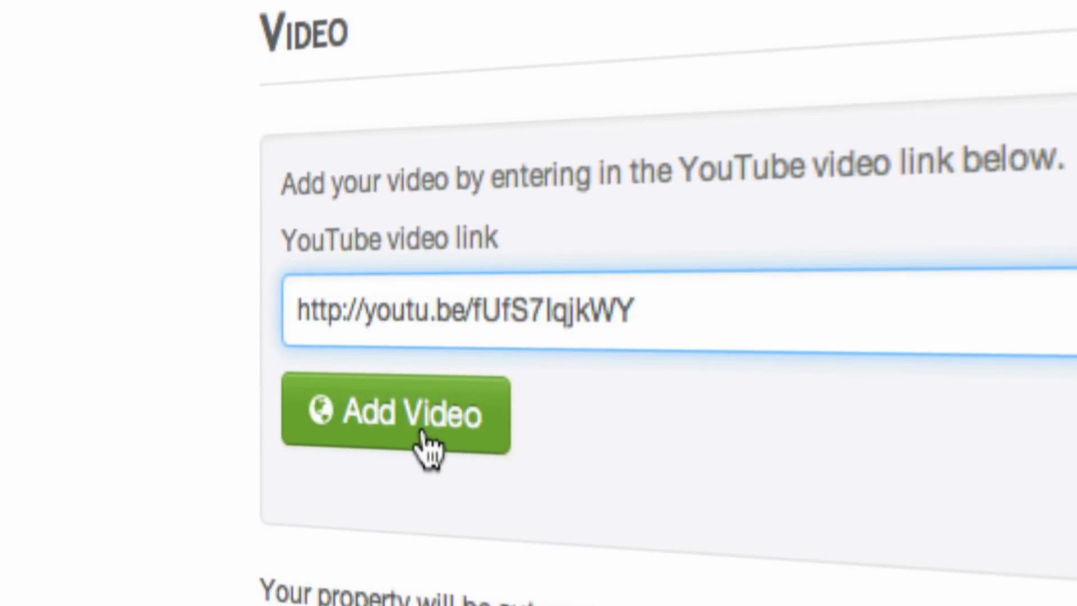
{"action": "left_click", "coordinate": [423, 443]}
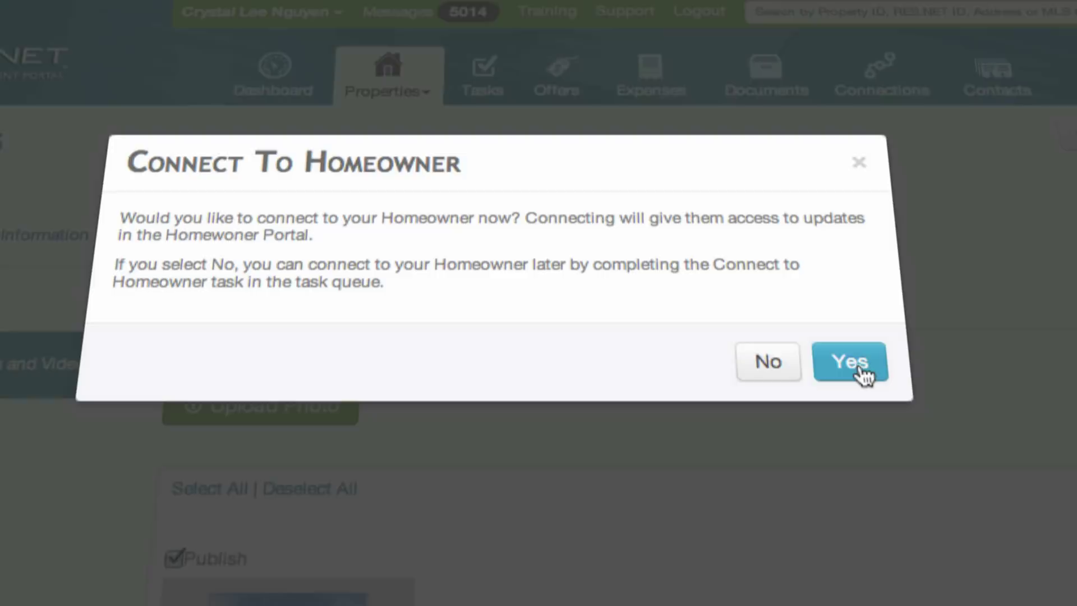
Agree to connect the homeowner, then search My Listings for address 25520.
{"action": "left_click", "coordinate": [850, 362]}
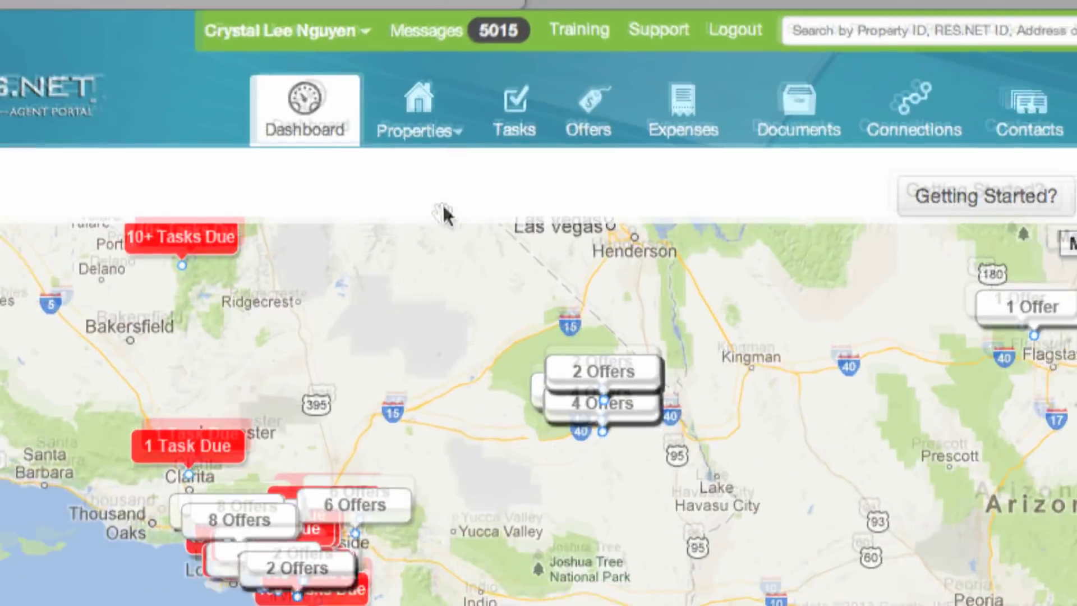
{"action": "left_click", "coordinate": [467, 49]}
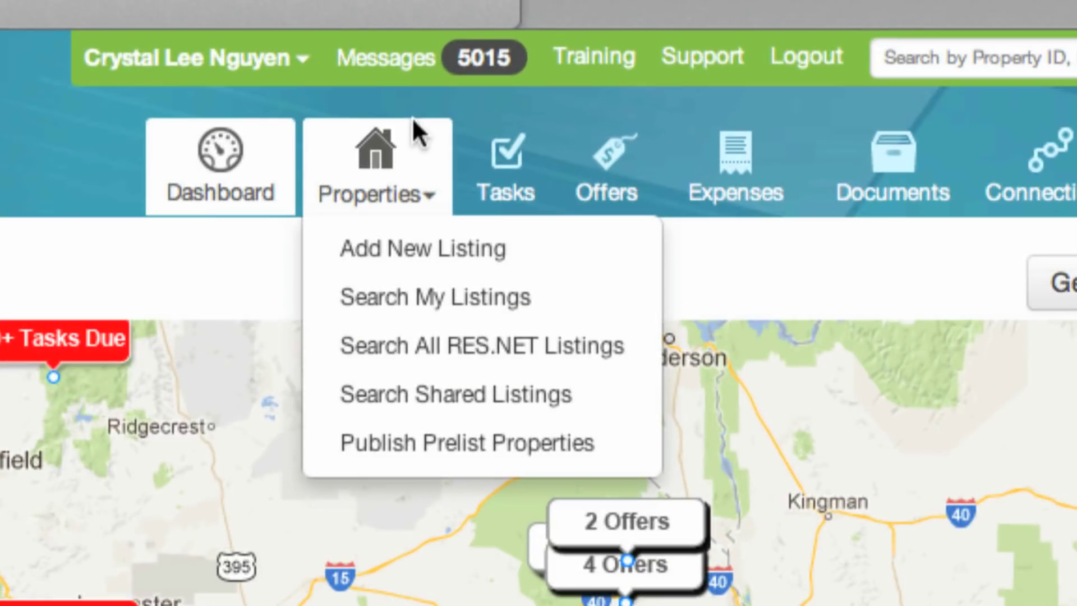
{"action": "left_click", "coordinate": [412, 291]}
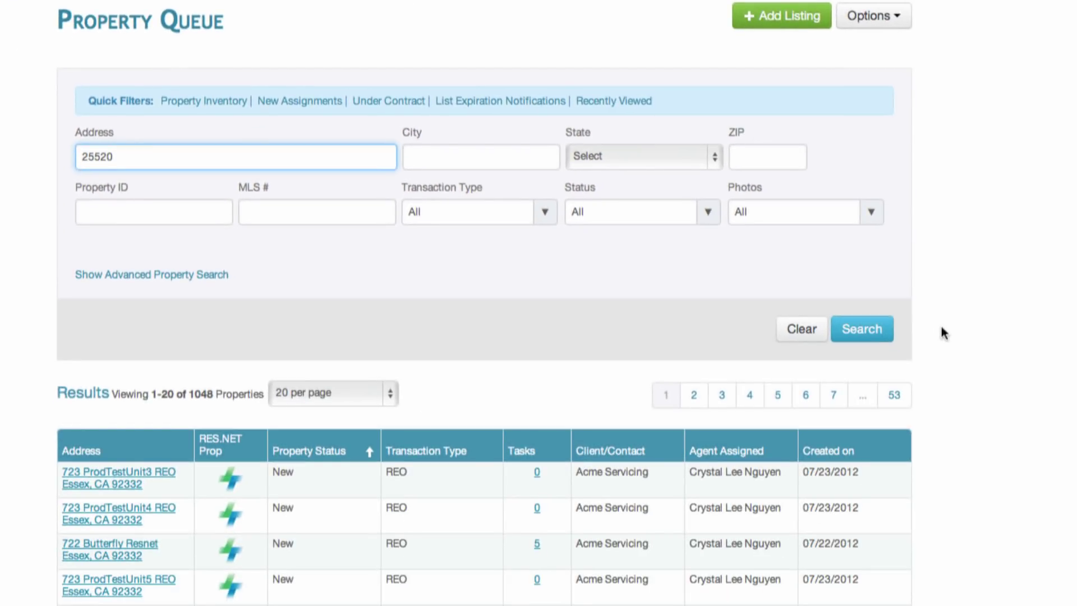
{"action": "left_click", "coordinate": [876, 334]}
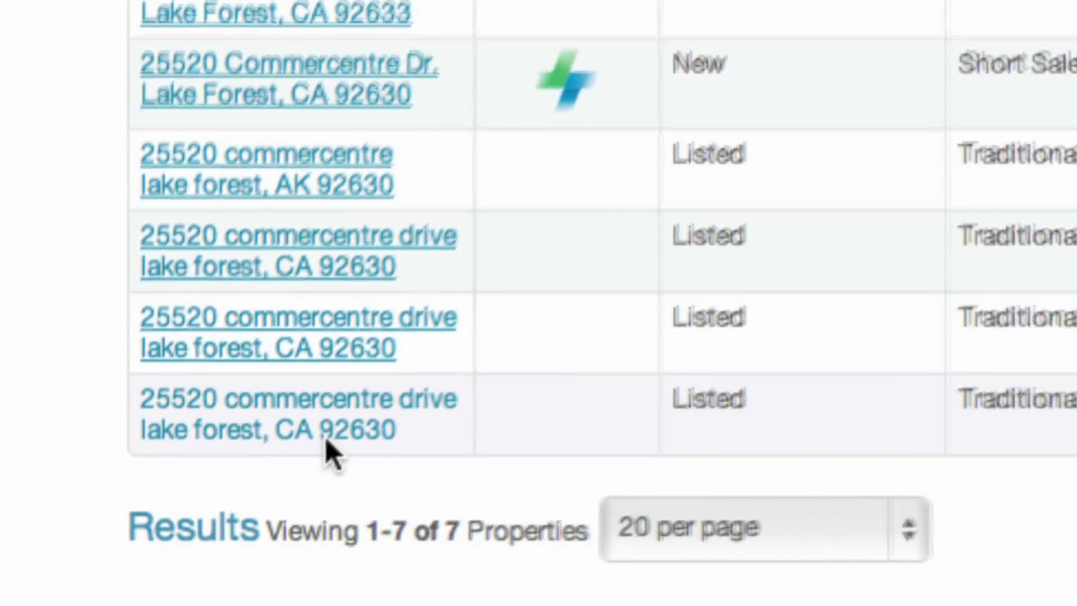
{"action": "left_click", "coordinate": [327, 439]}
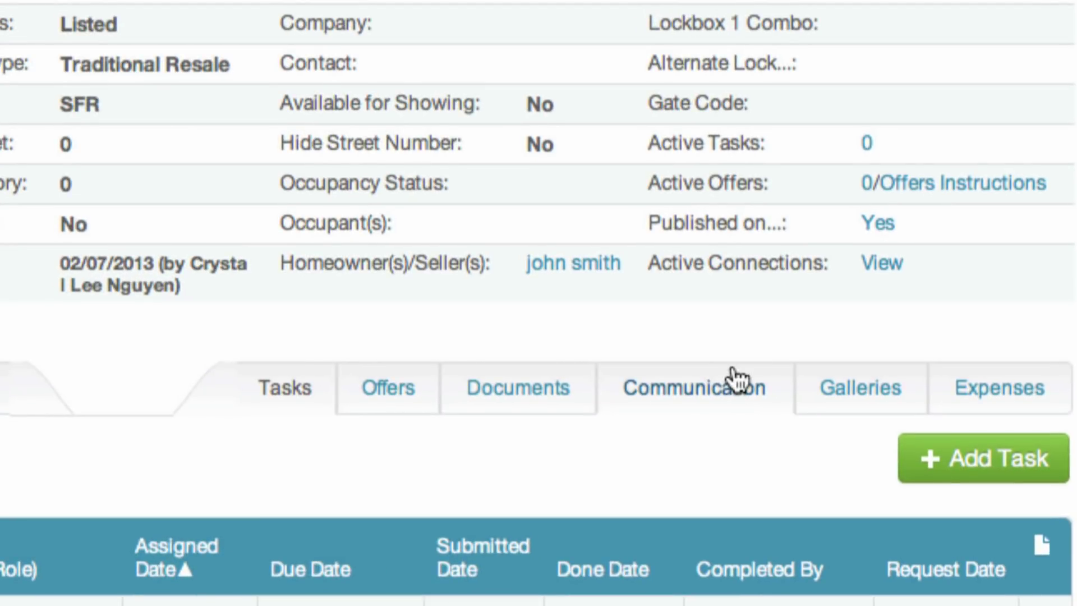
{"action": "left_click", "coordinate": [729, 389]}
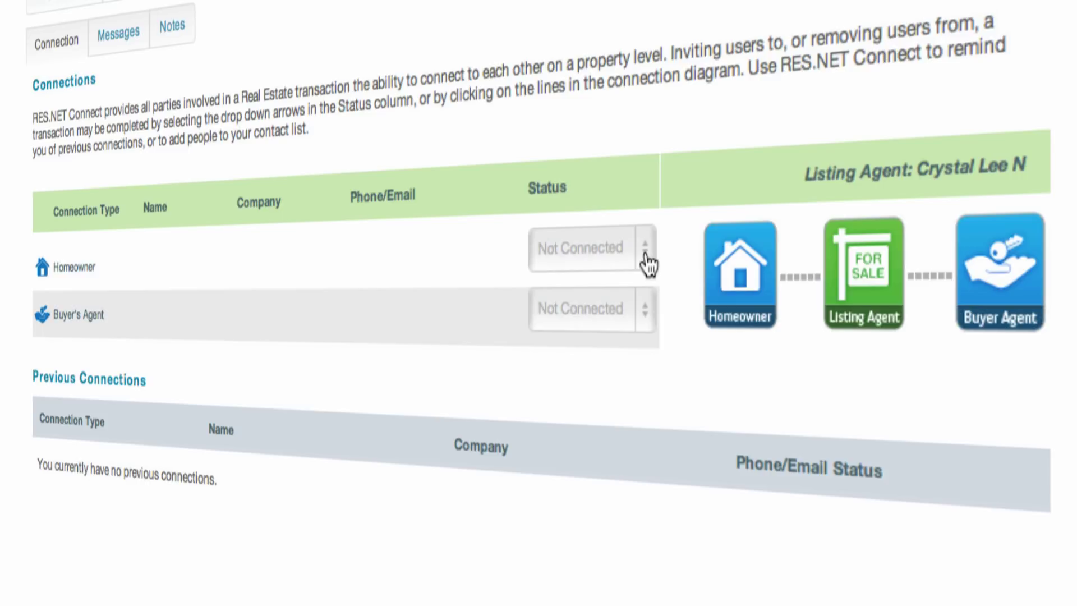
{"action": "left_click", "coordinate": [646, 264]}
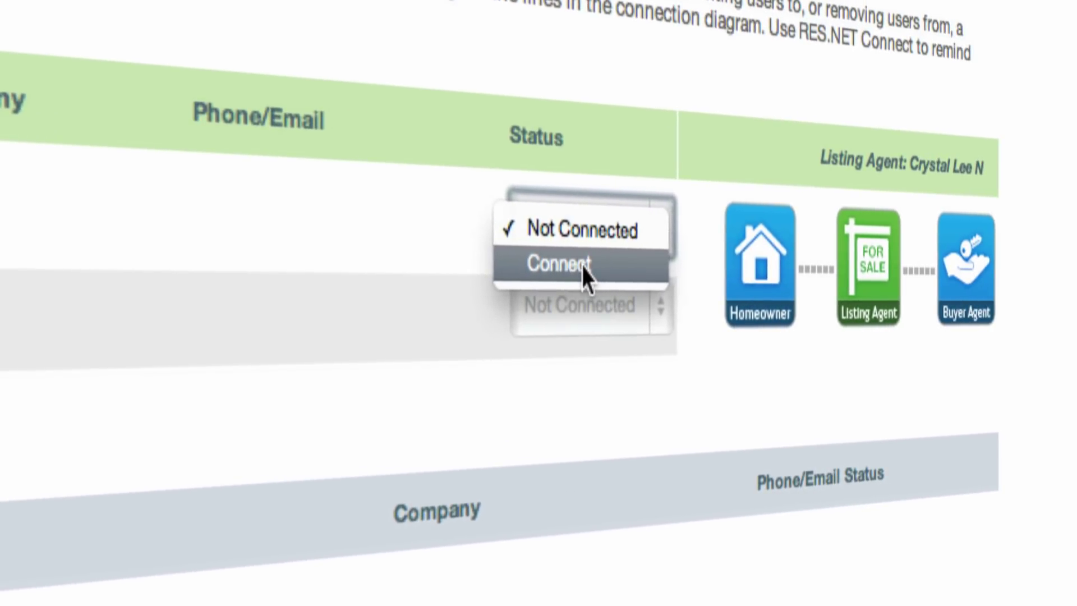
{"action": "left_click", "coordinate": [582, 267]}
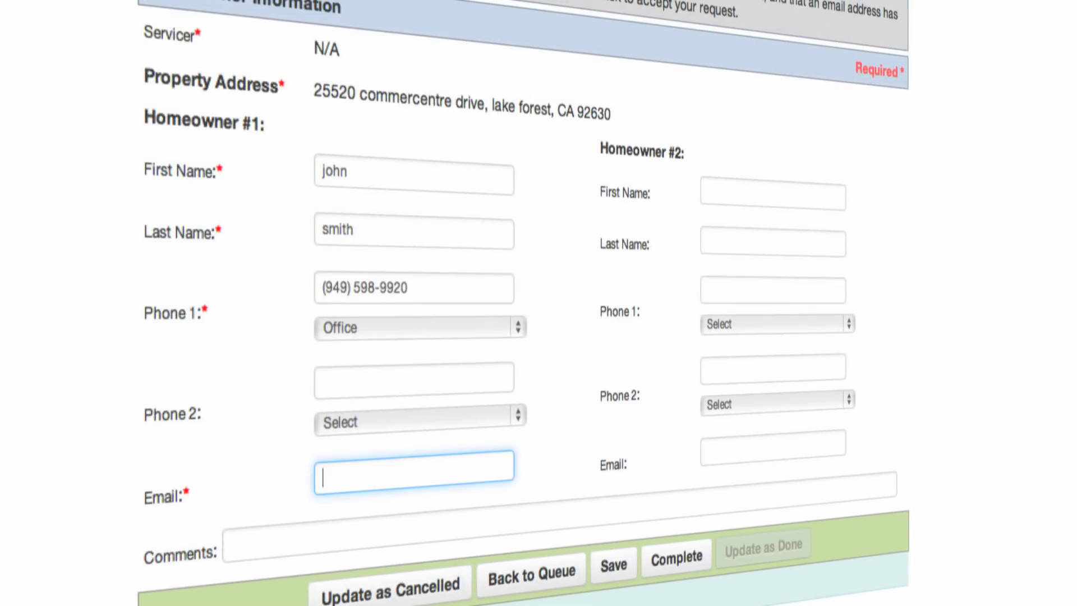
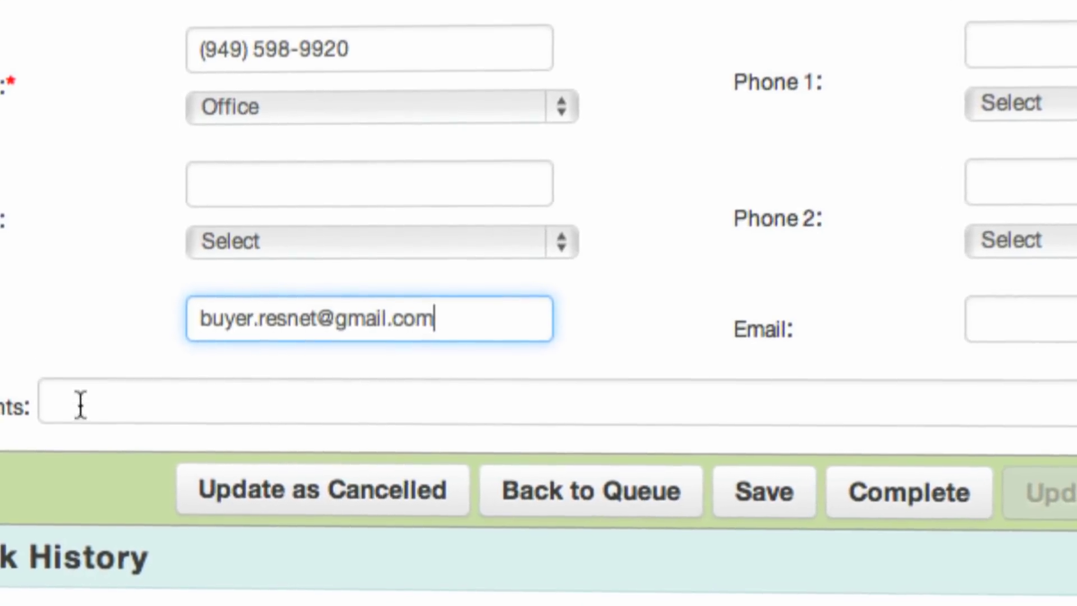
Enter the homeowner's email and a comment, then complete the invitation.
{"action": "left_click", "coordinate": [94, 389]}
{"action": "type", "text": "follow thie link"}
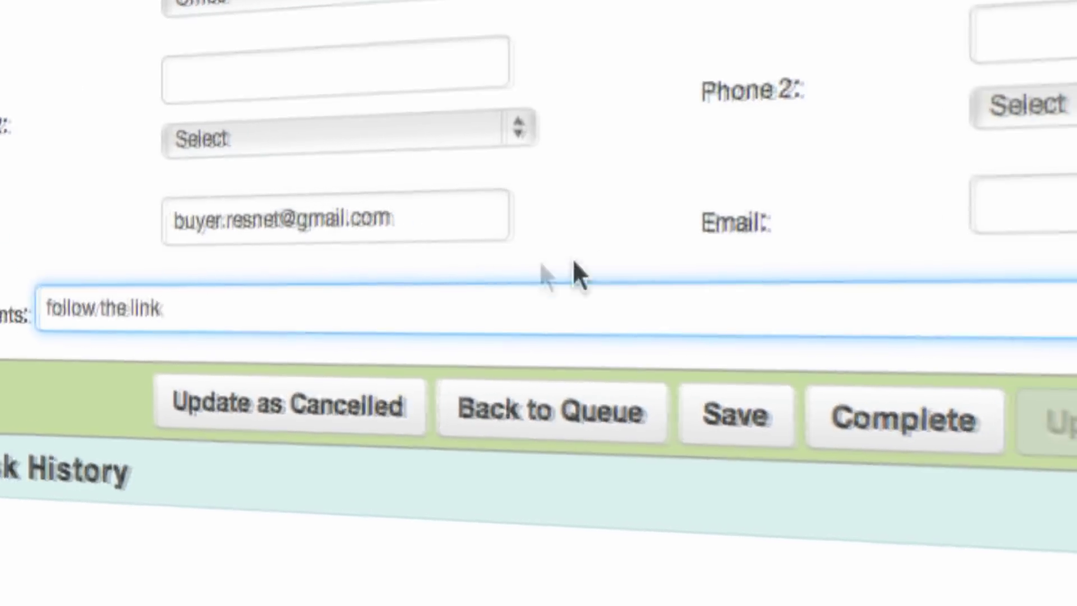
{"action": "left_click", "coordinate": [705, 370]}
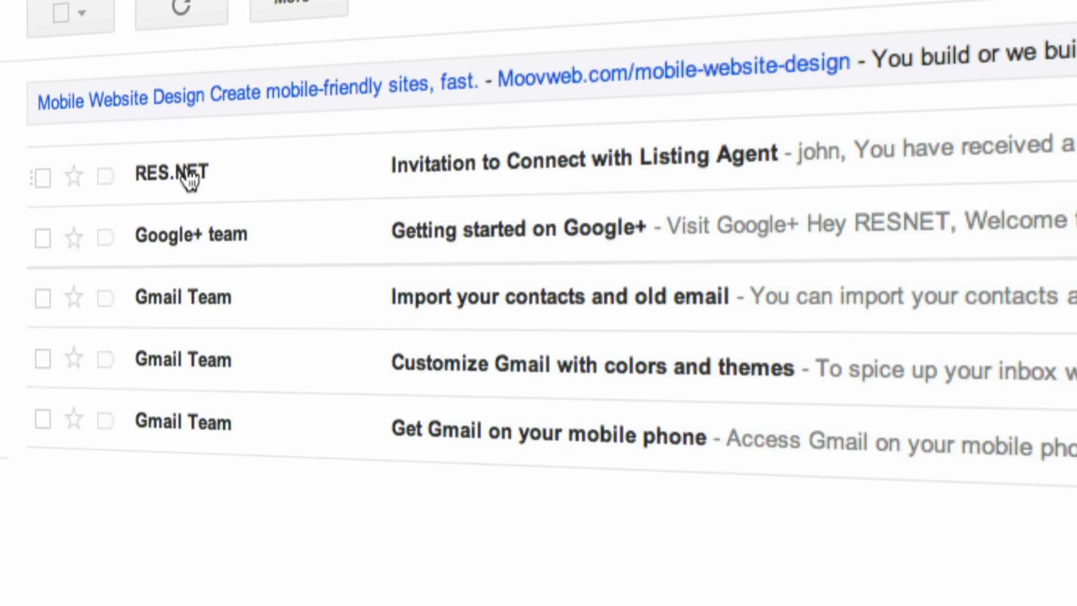
Open the 'Invitation to Connect with Listing Agent' email in the Gmail inbox.
{"action": "left_click", "coordinate": [190, 178]}
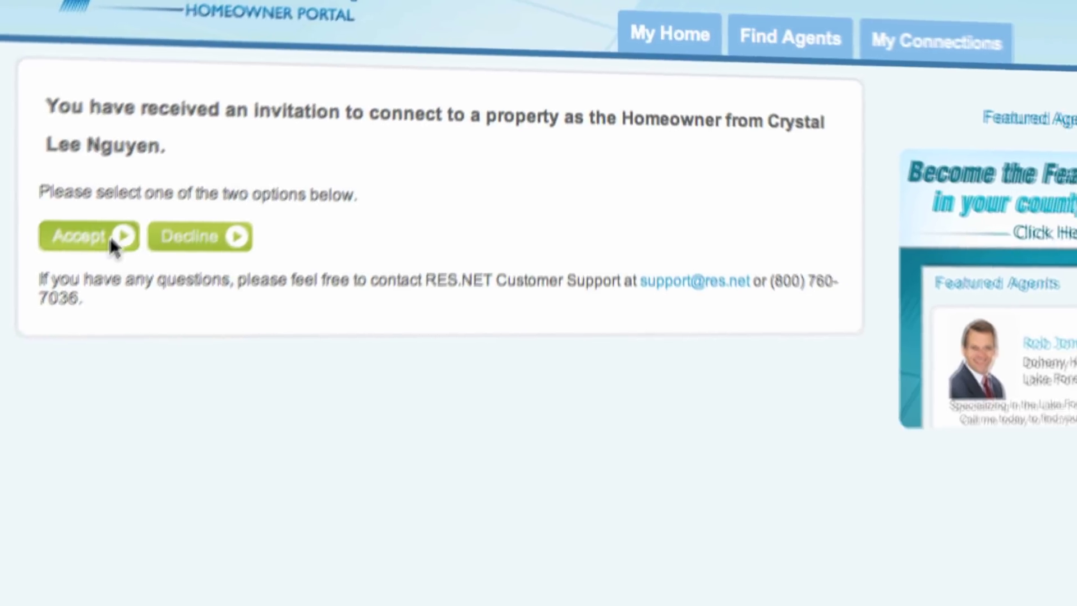
Accept the invitation and register homeowner john smith with a user name and password.
{"action": "left_click", "coordinate": [106, 340]}
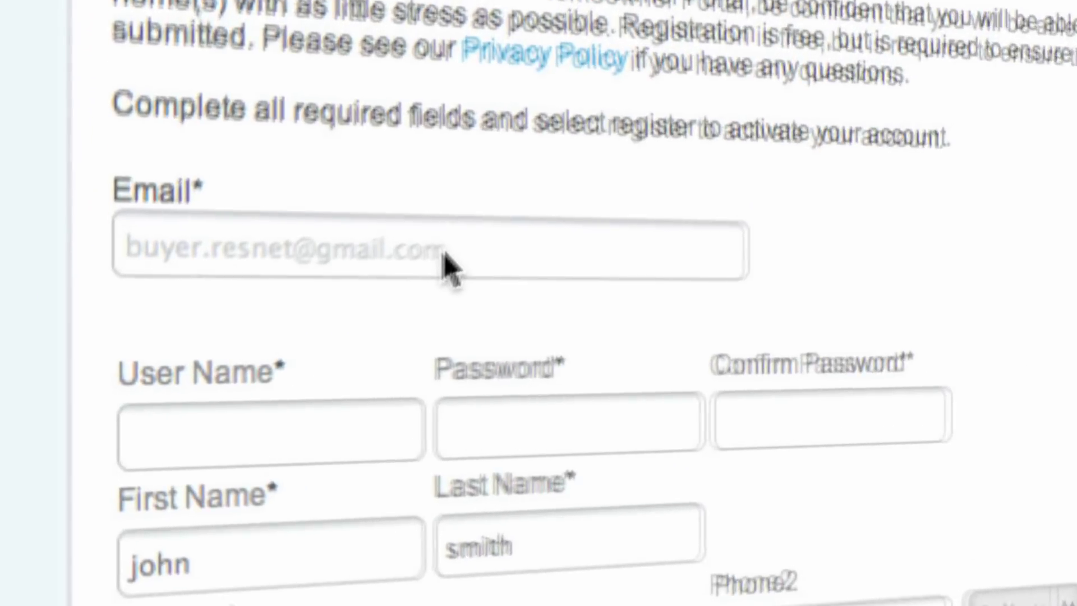
{"action": "left_click", "coordinate": [210, 430]}
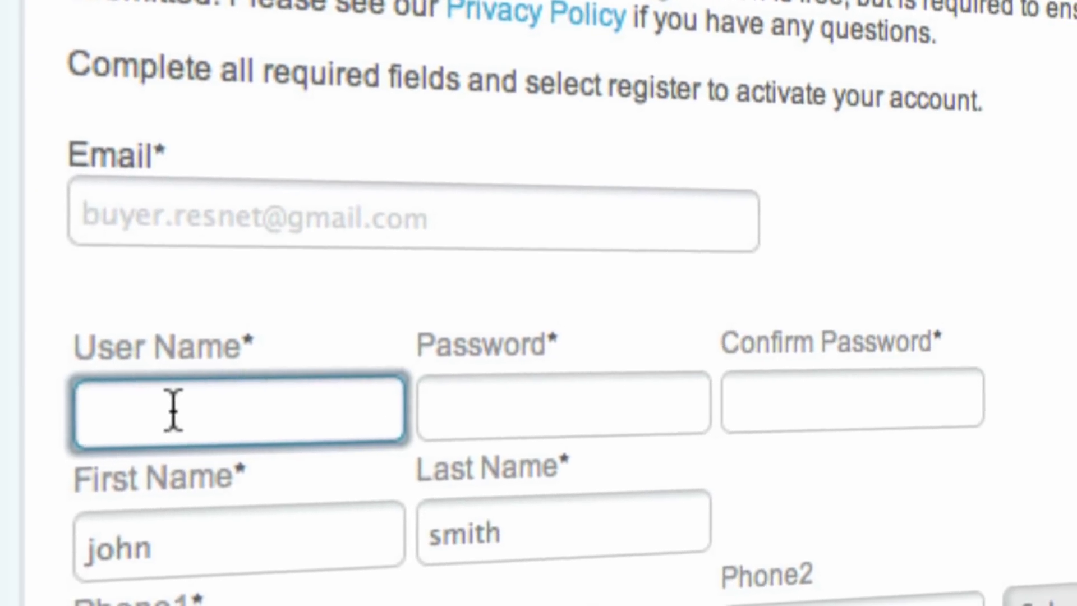
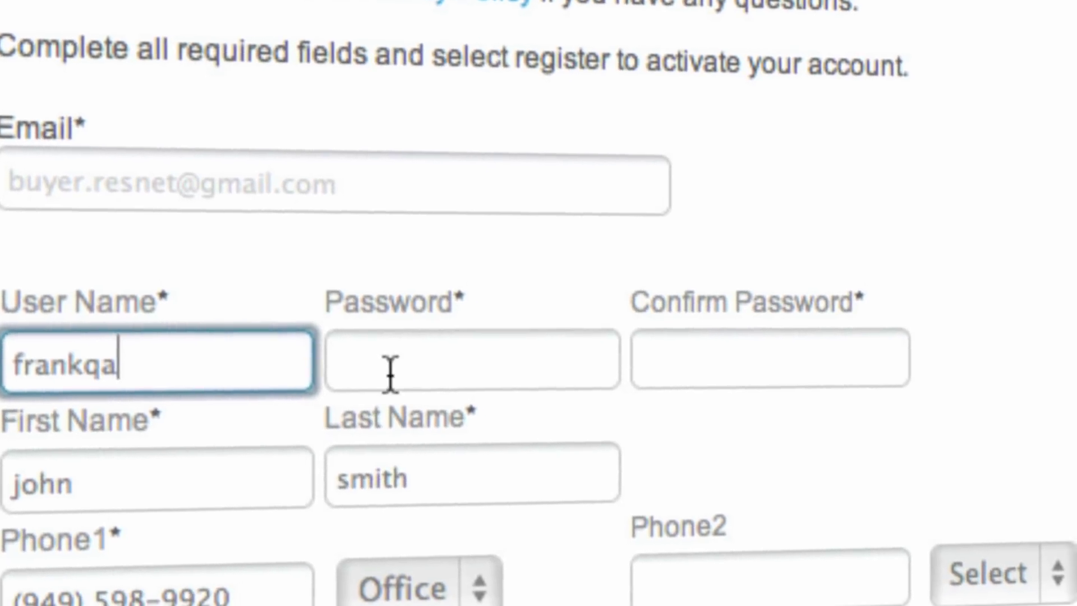
{"action": "left_click", "coordinate": [434, 389]}
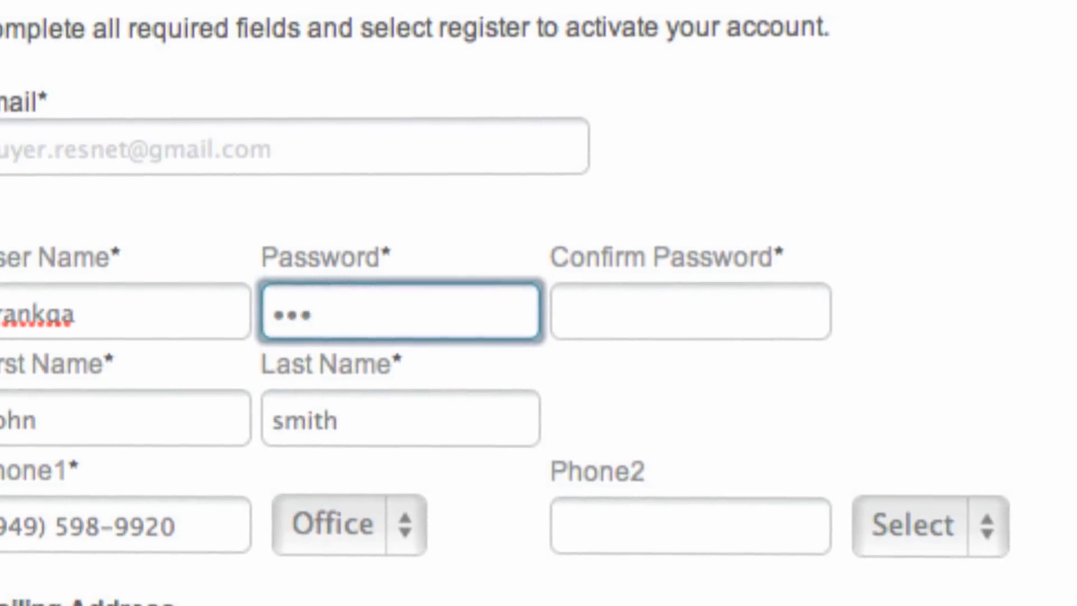
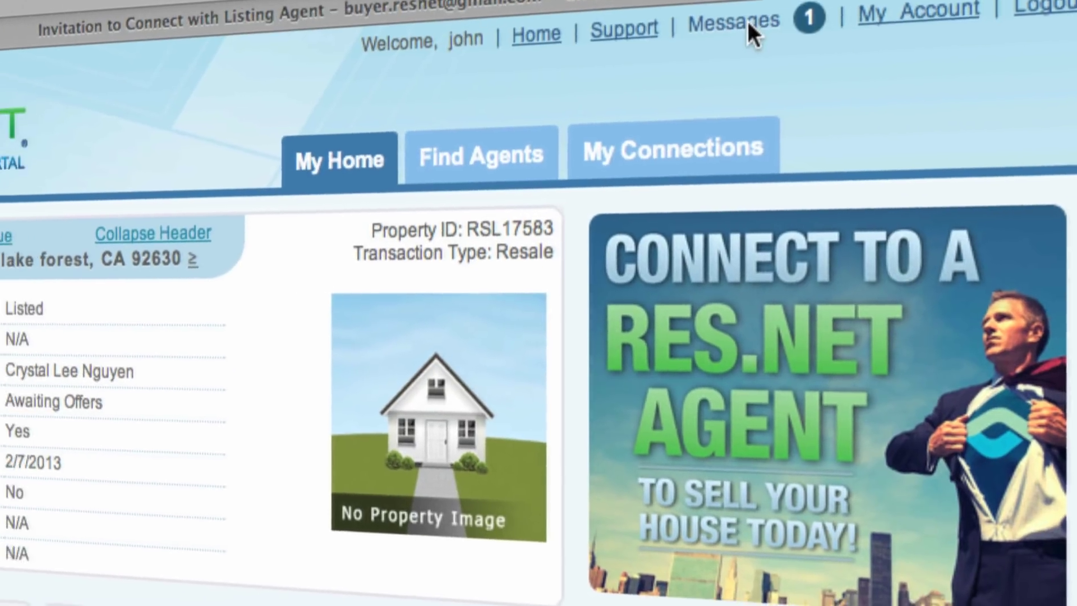
Start a reply to John Smith on the Accept Homeowner Connection task message from the inbox.
{"action": "left_click", "coordinate": [687, 31]}
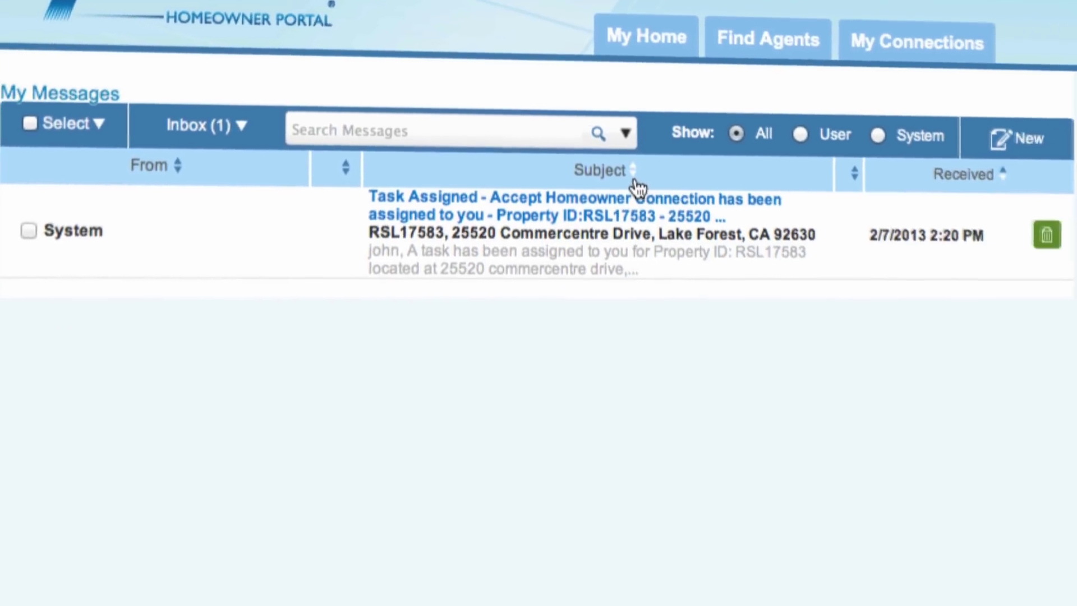
{"action": "left_click", "coordinate": [664, 320]}
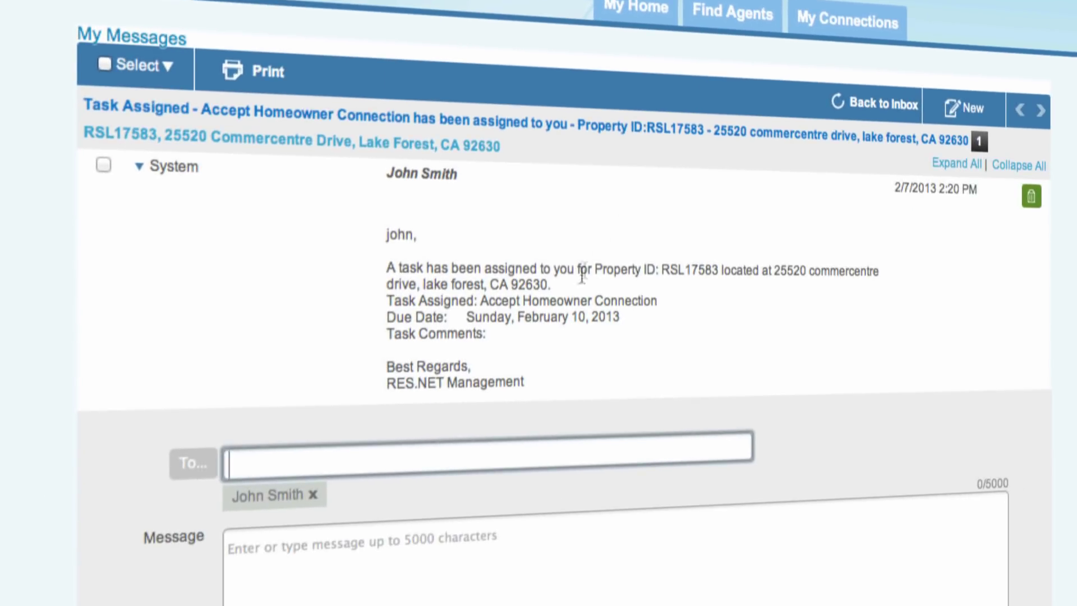
{"action": "type", "text": "n smith"}
{"action": "key", "text": "Tab"}
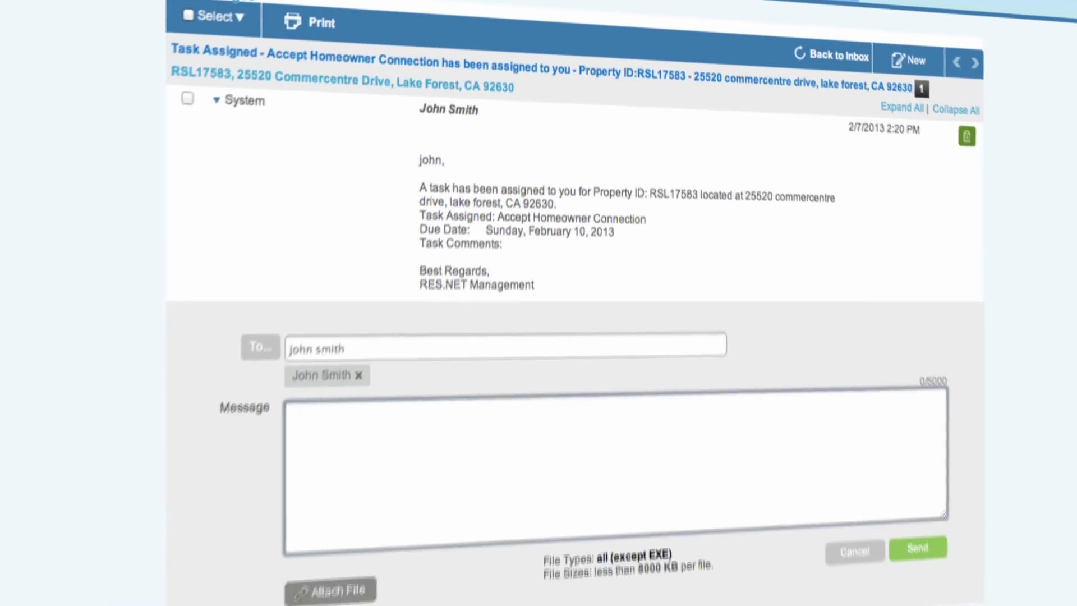